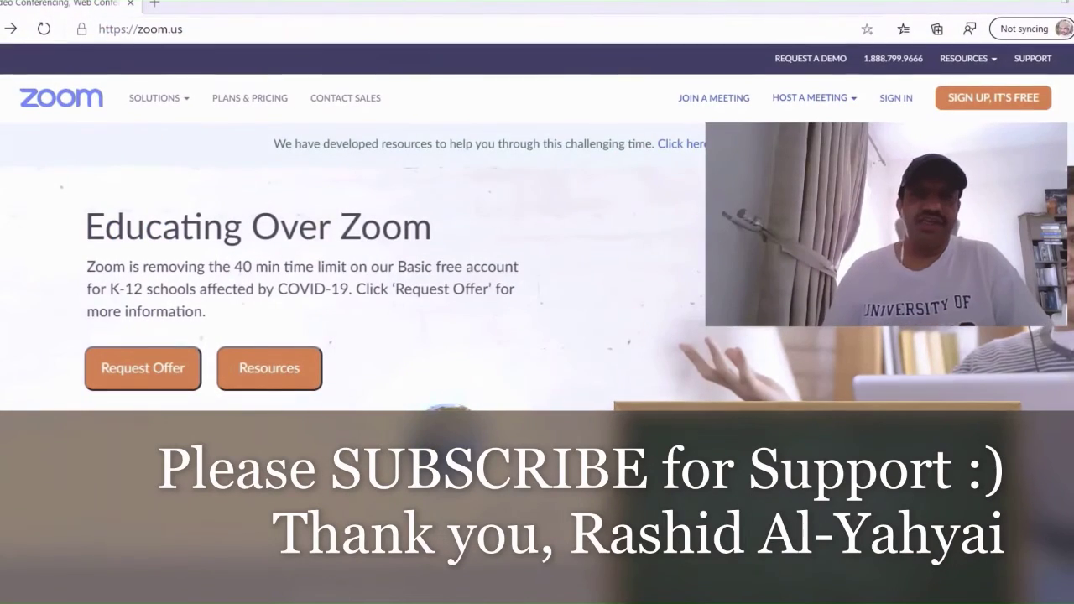
# Search the web for "zoom" and open the official zoom.us website.
pyautogui.moveTo(126, 101)
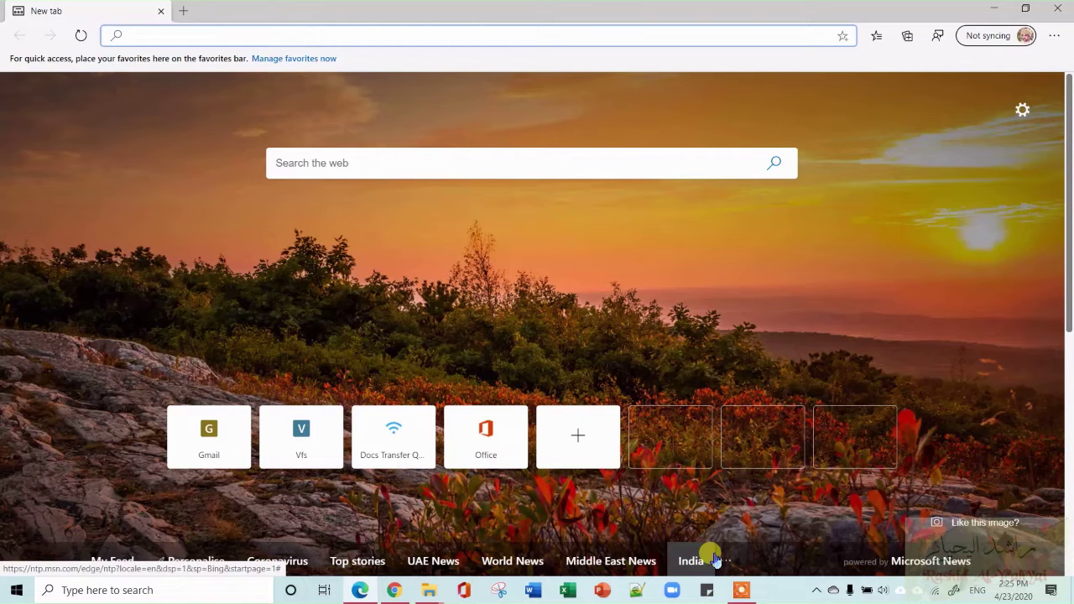
pyautogui.write('zoom')
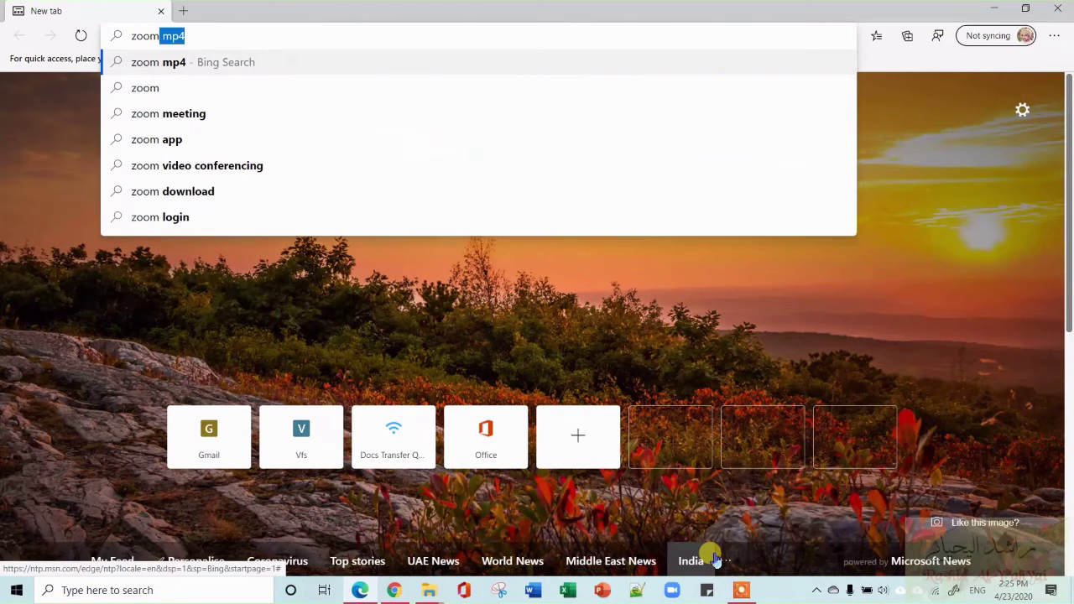
pyautogui.press('Delete')
pyautogui.press('Return')
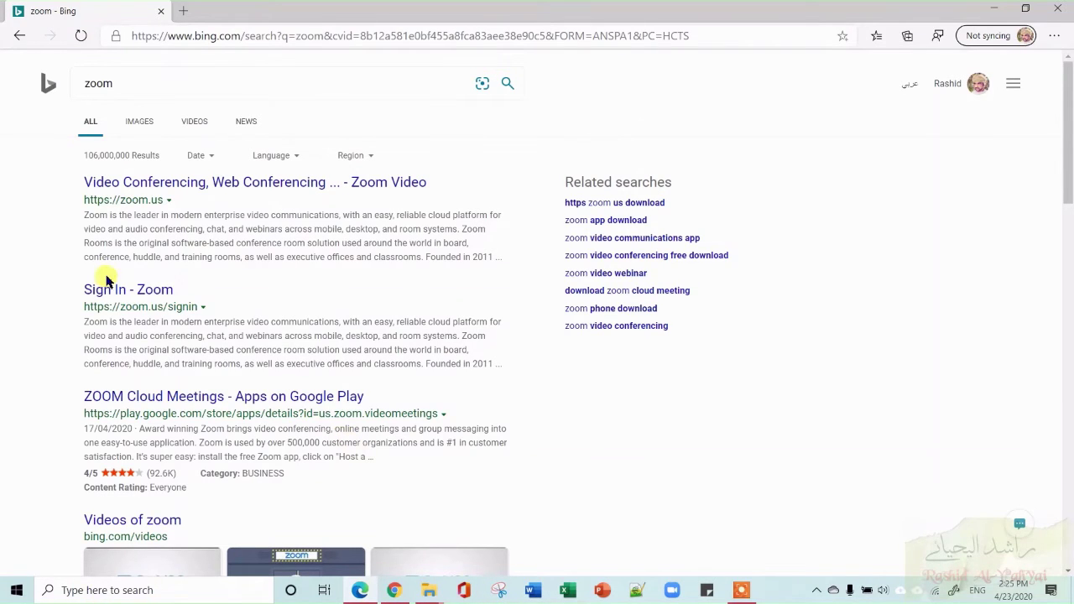
pyautogui.click(234, 190)
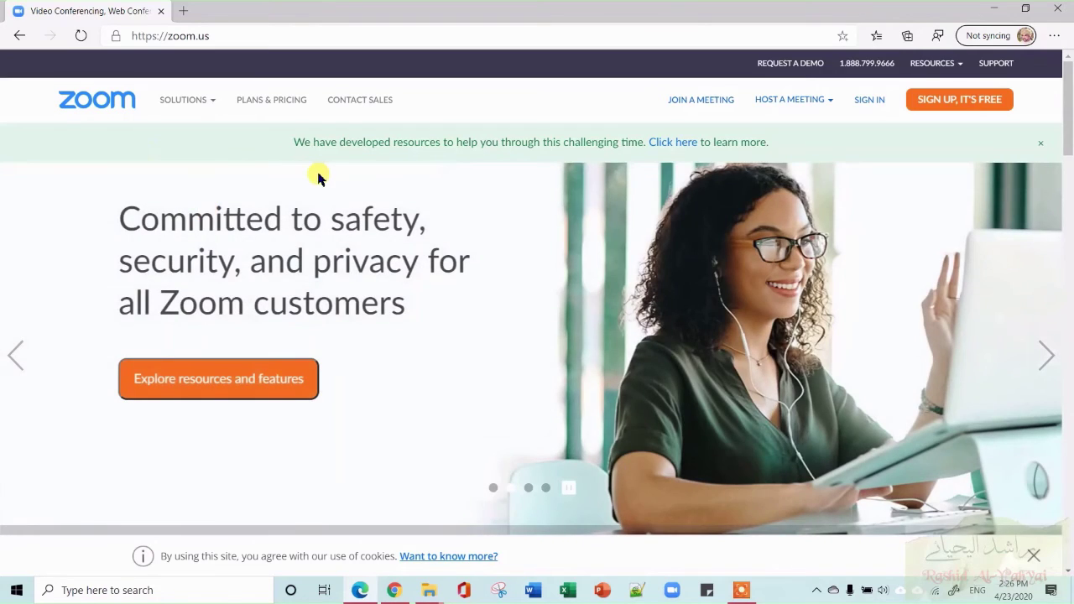
# Open the Meetings Client download page linked at the end of the Zoom homepage.
pyautogui.scroll(-10, 319, 178)
pyautogui.scroll(10, 319, 178)
pyautogui.scroll(-6, 319, 178)
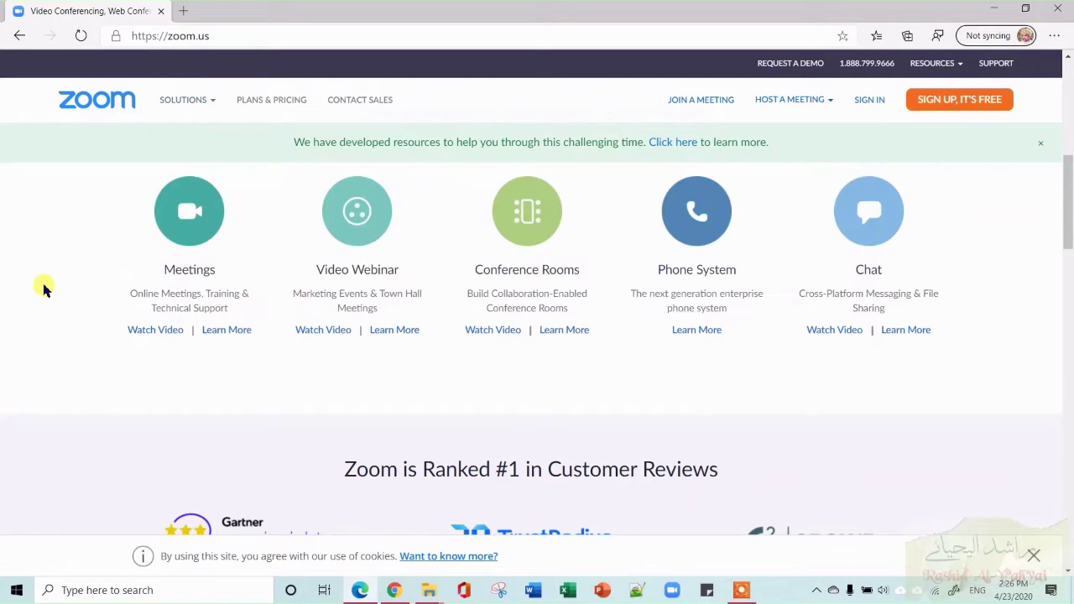
pyautogui.scroll(-5, 44, 288)
pyautogui.scroll(-10, 44, 288)
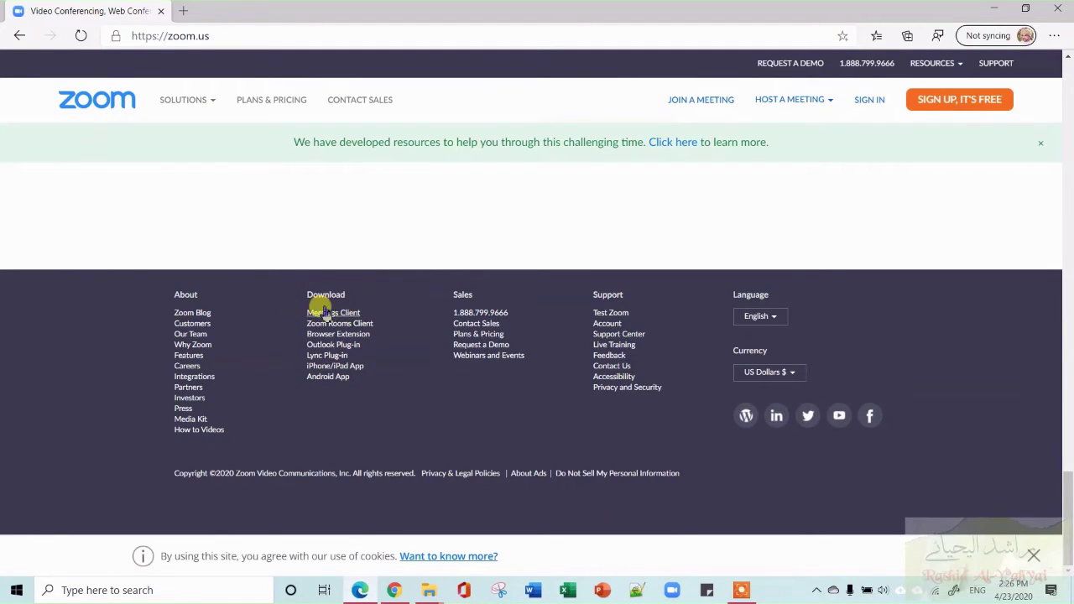
pyautogui.click(348, 314)
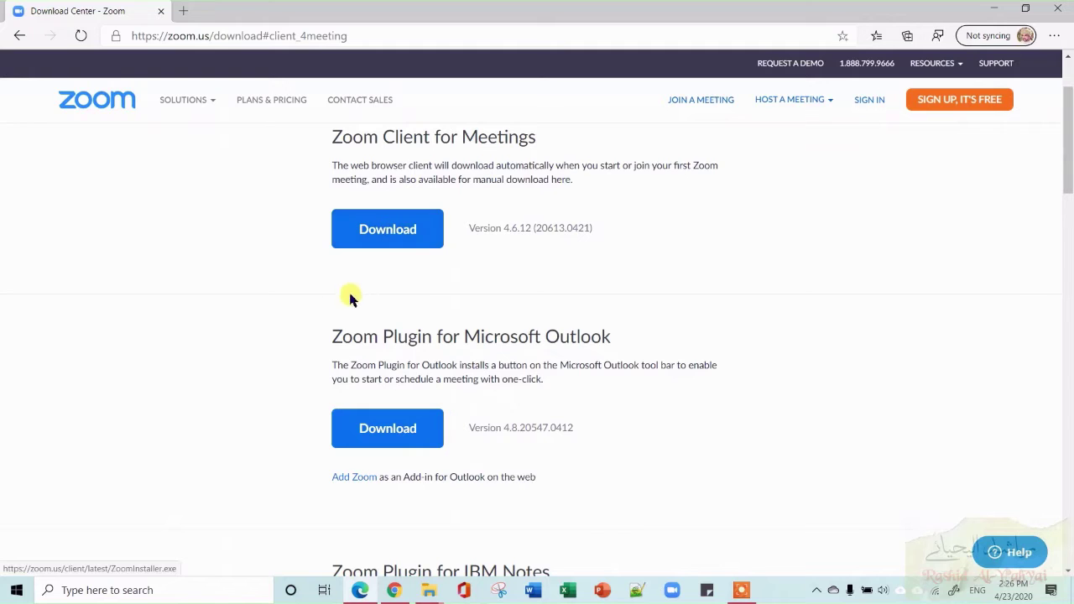
# Examine the plugins, browser extensions, mobile apps and room software offered in the Download Center.
pyautogui.doubleClick(400, 336)
pyautogui.scroll(-3, 235, 364)
pyautogui.doubleClick(407, 321)
pyautogui.scroll(1, 277, 338)
pyautogui.scroll(3, 277, 338)
pyautogui.scroll(-5, 277, 338)
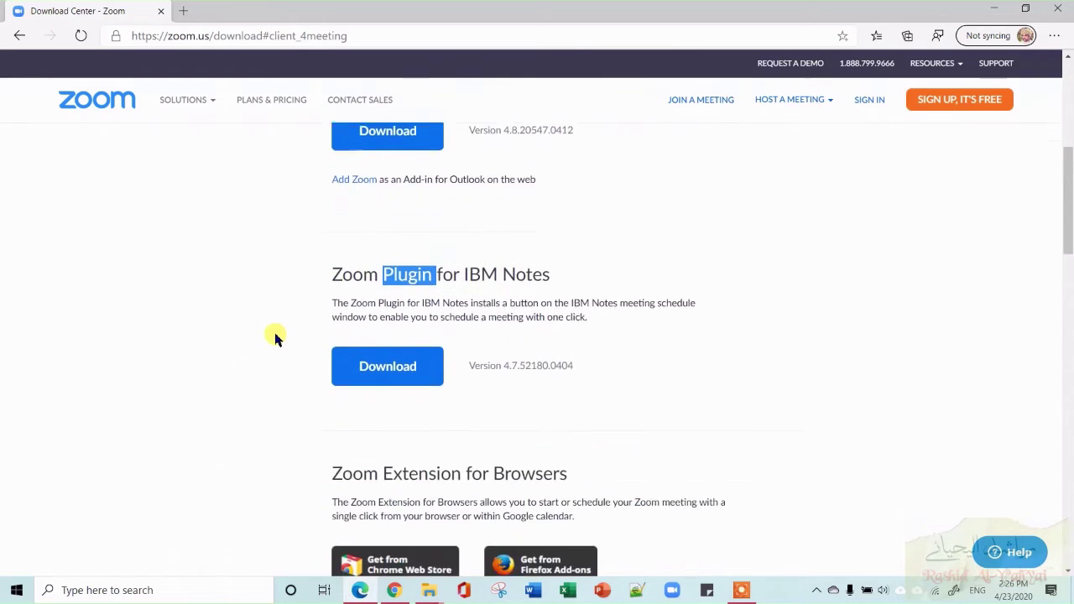
pyautogui.scroll(-10, 277, 339)
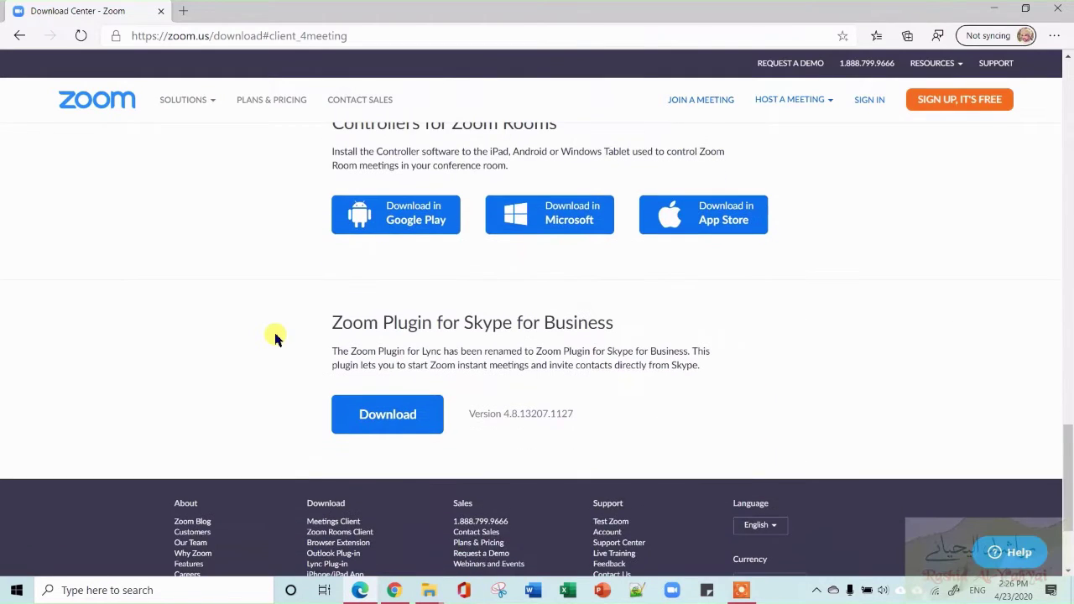
pyautogui.scroll(2, 277, 339)
pyautogui.scroll(3, 277, 339)
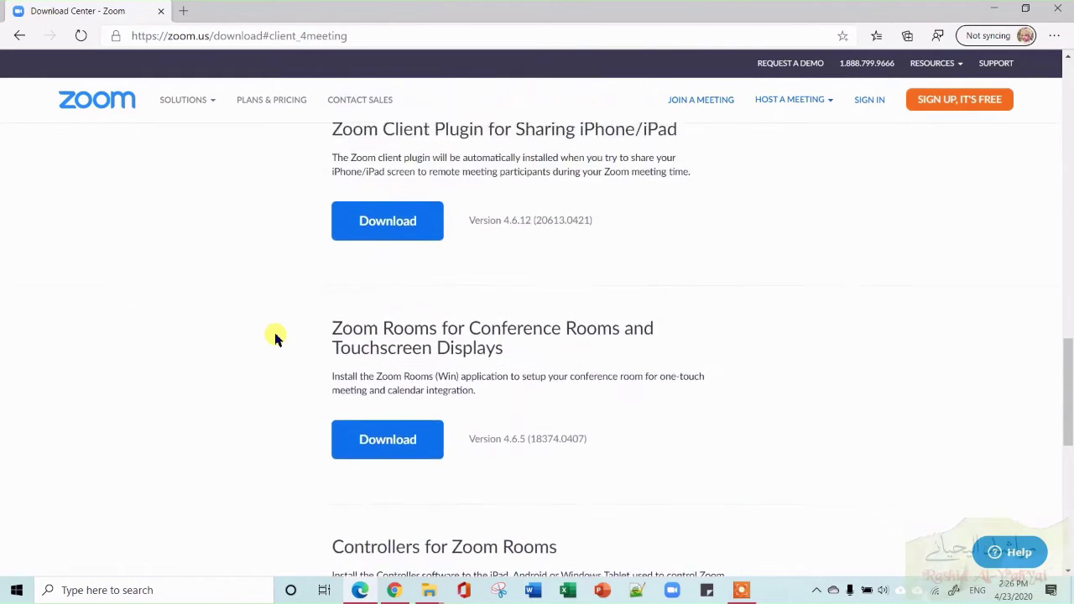
pyautogui.scroll(3, 277, 339)
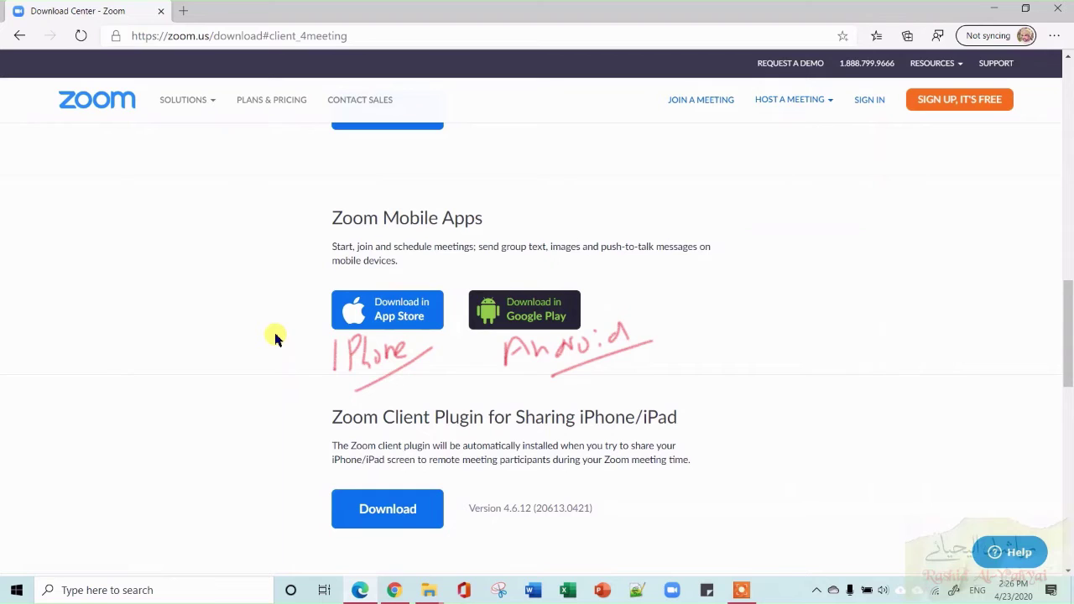
# Download the Zoom Client for Meetings and run ZoomInstaller.exe.
pyautogui.scroll(10, 276, 338)
pyautogui.click(407, 357)
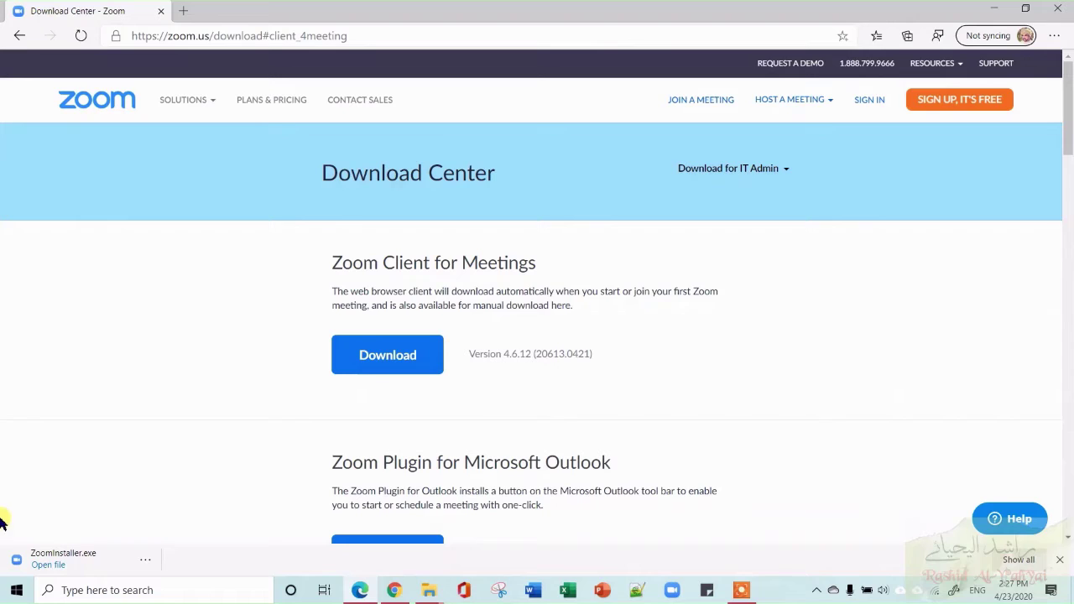
pyautogui.click(47, 564)
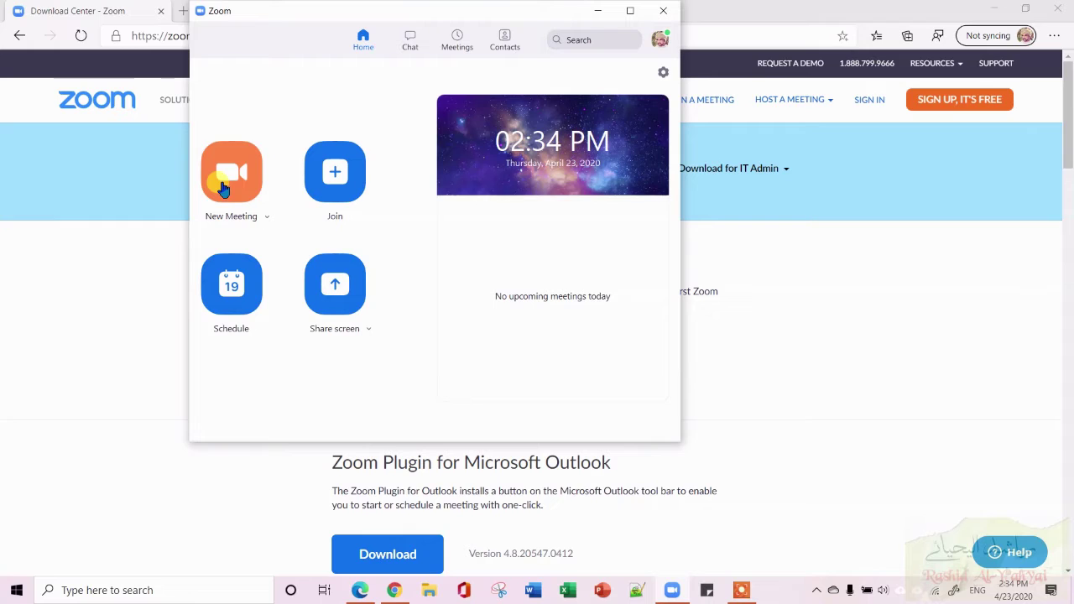
# Examine the options for starting, joining and scheduling a meeting, closing each without making changes.
pyautogui.click(265, 219)
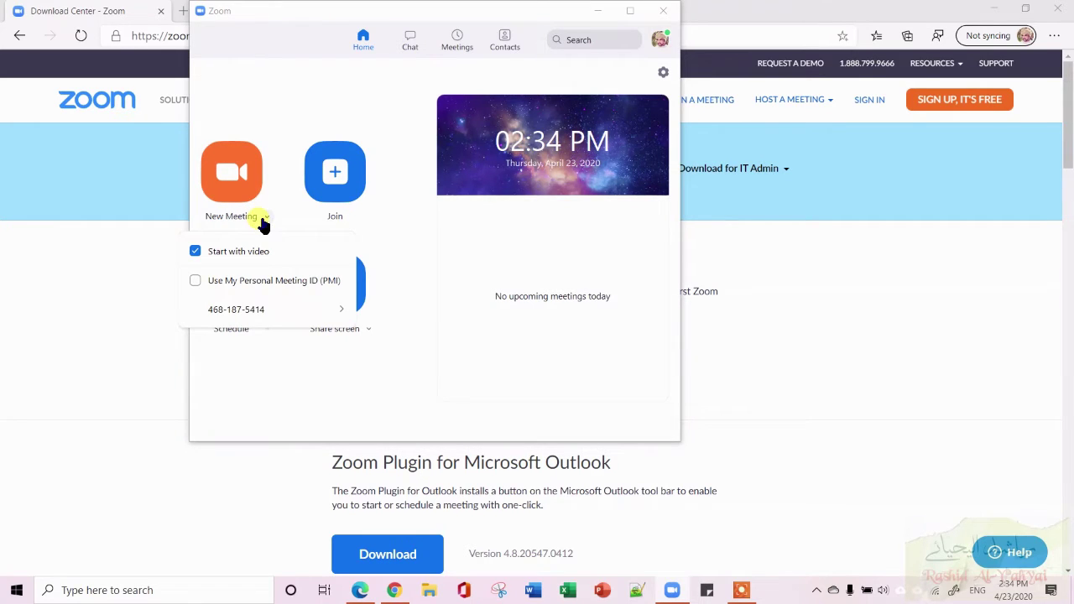
pyautogui.click(360, 138)
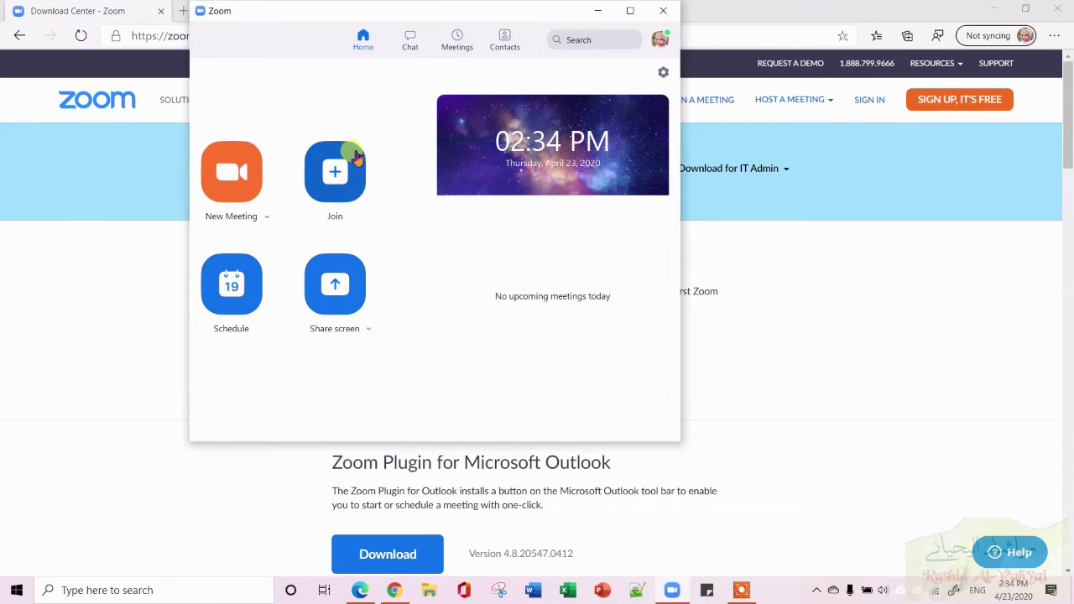
pyautogui.click(356, 156)
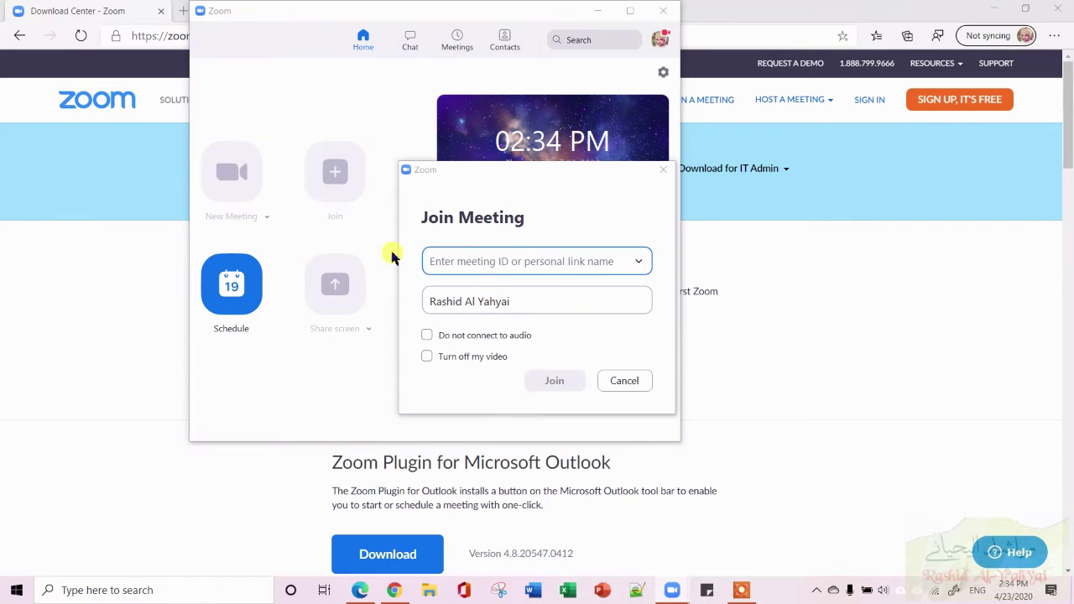
pyautogui.click(623, 383)
pyautogui.click(220, 290)
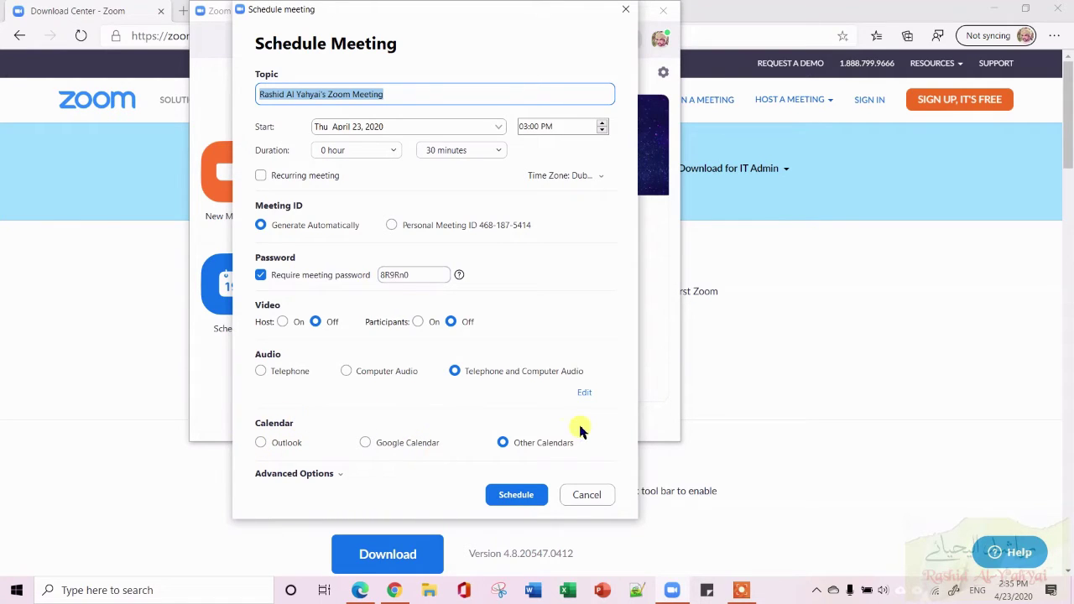
pyautogui.click(588, 494)
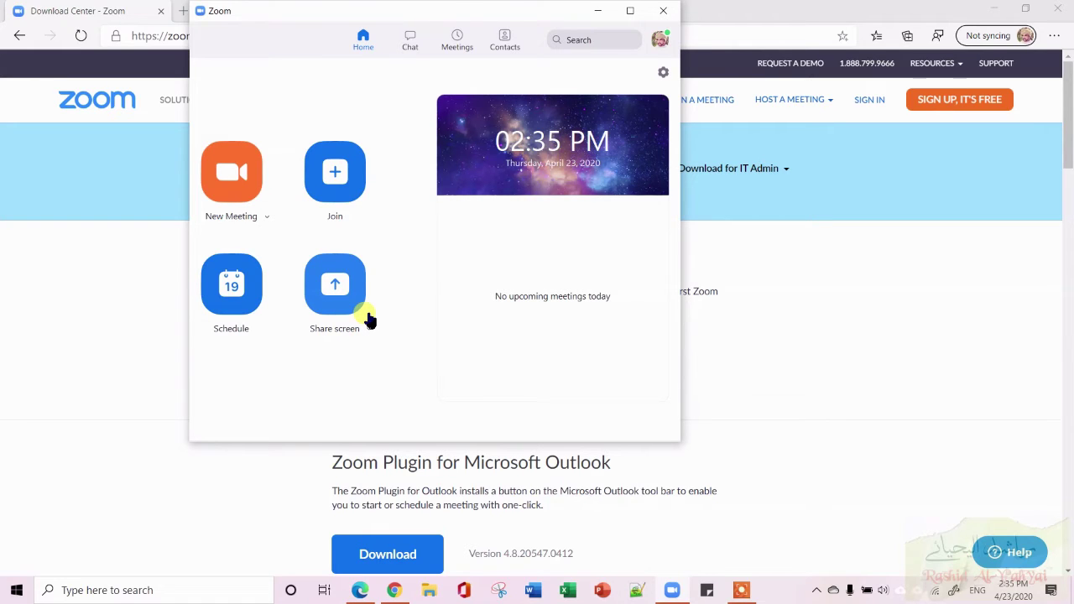
# Start a new meeting with computer audio and check the available microphone and speaker choices.
pyautogui.click(248, 197)
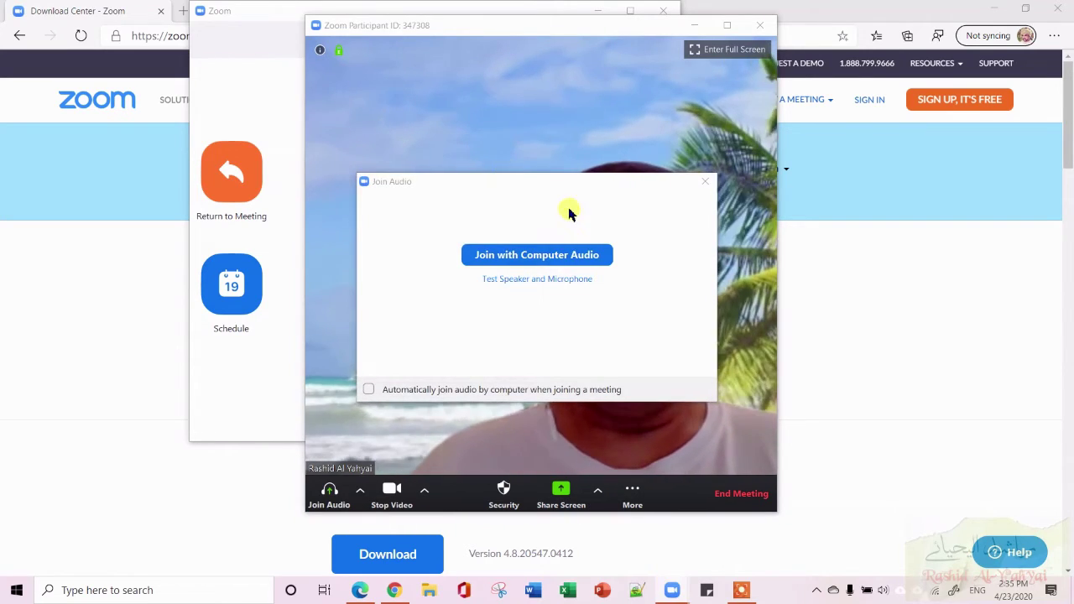
pyautogui.click(527, 257)
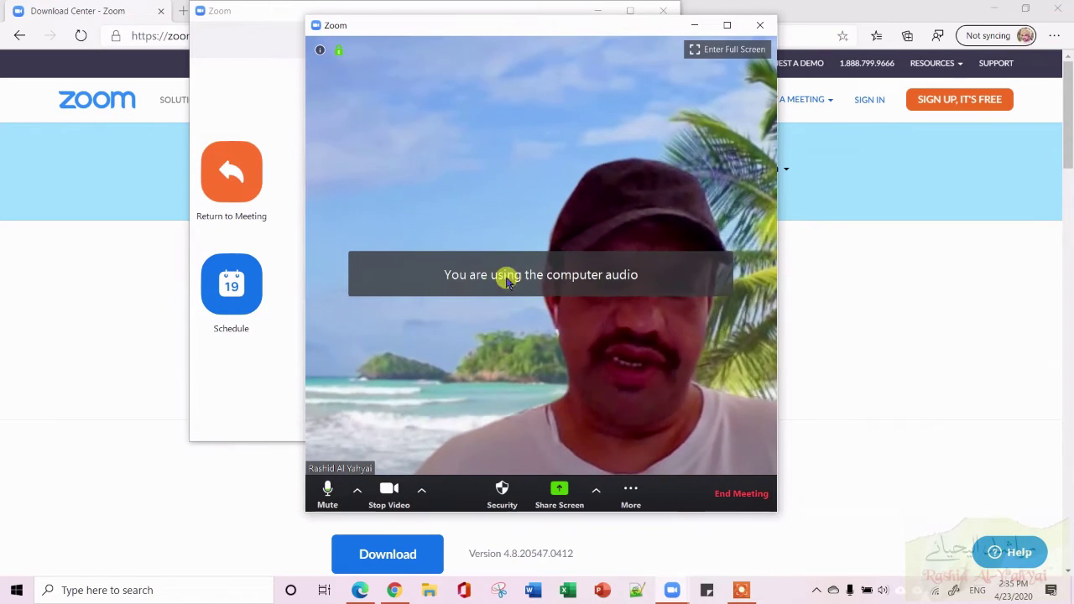
pyautogui.click(356, 490)
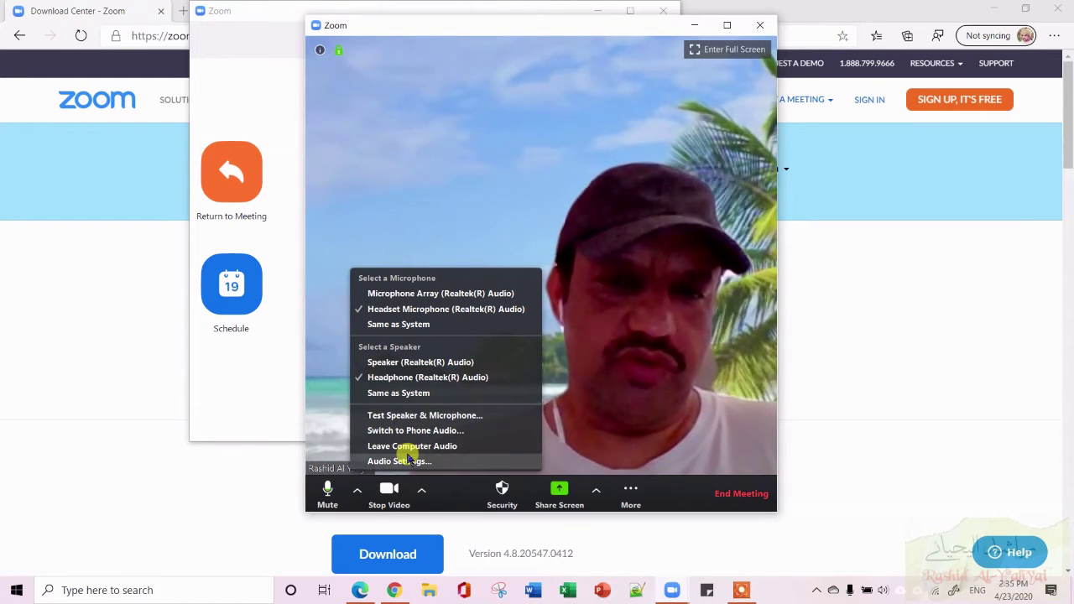
pyautogui.click(589, 314)
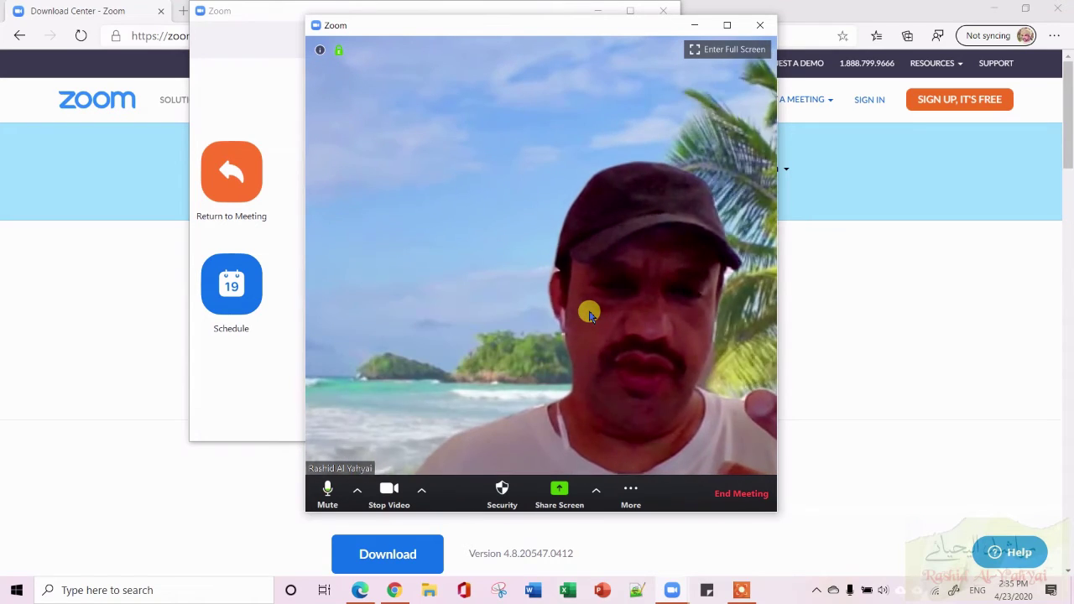
# Switch the meeting camera and microphone off and back on.
pyautogui.click(386, 494)
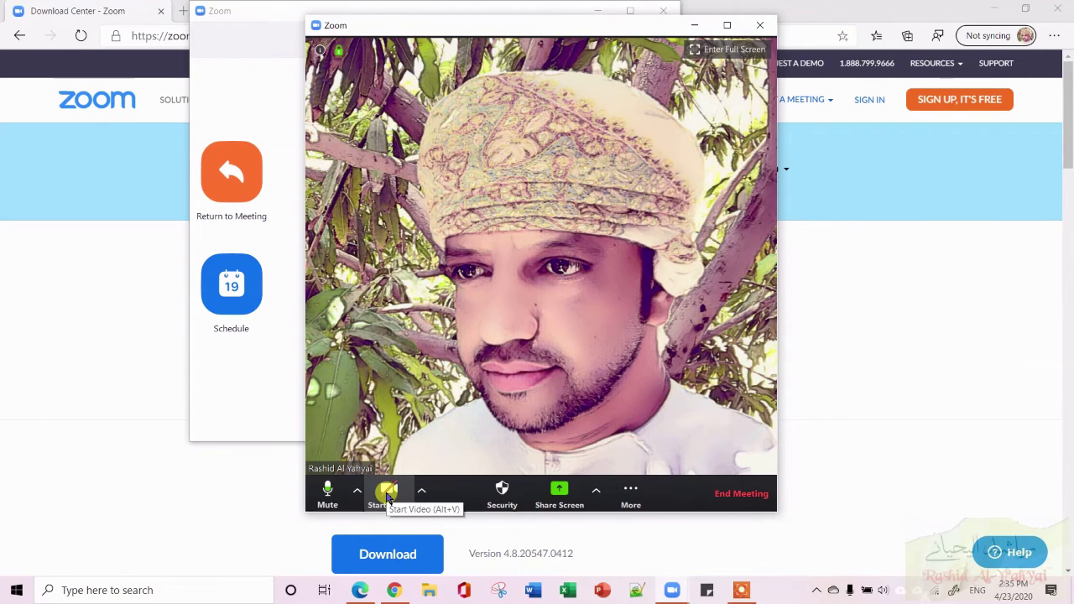
pyautogui.click(329, 493)
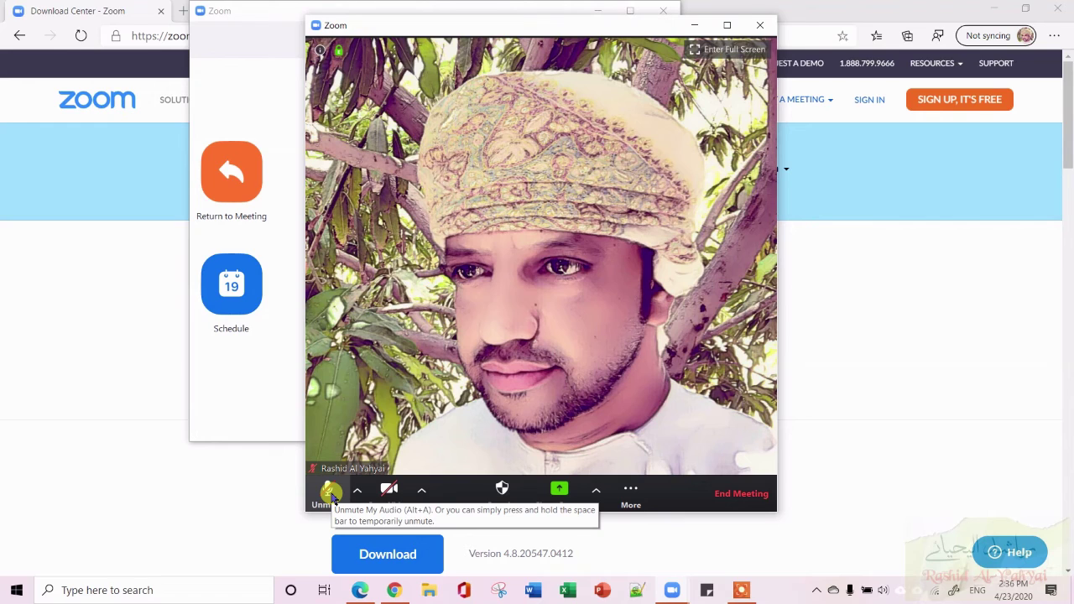
pyautogui.click(328, 492)
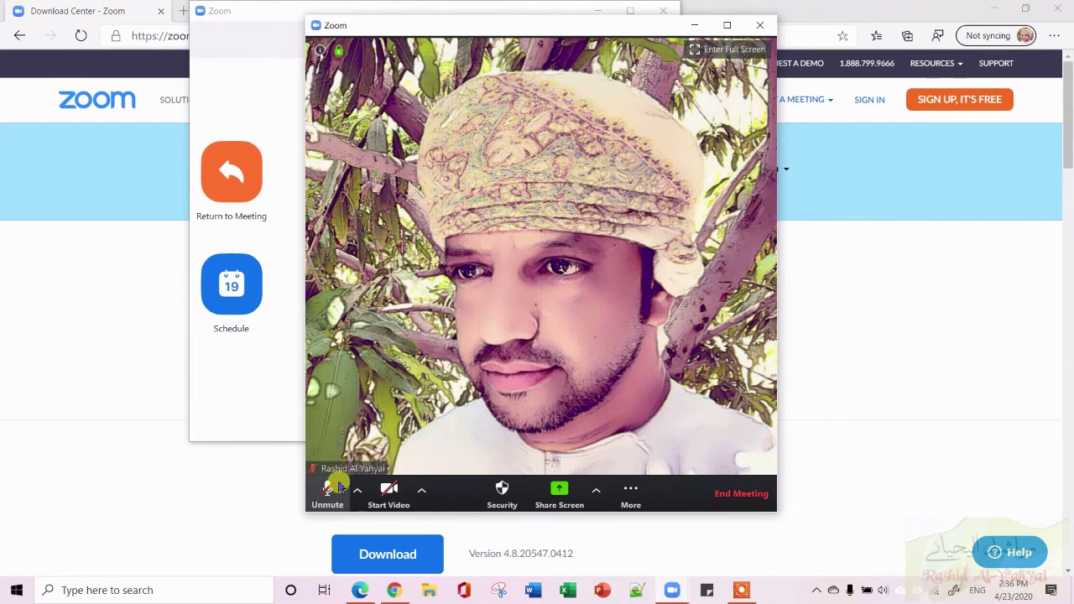
pyautogui.click(391, 496)
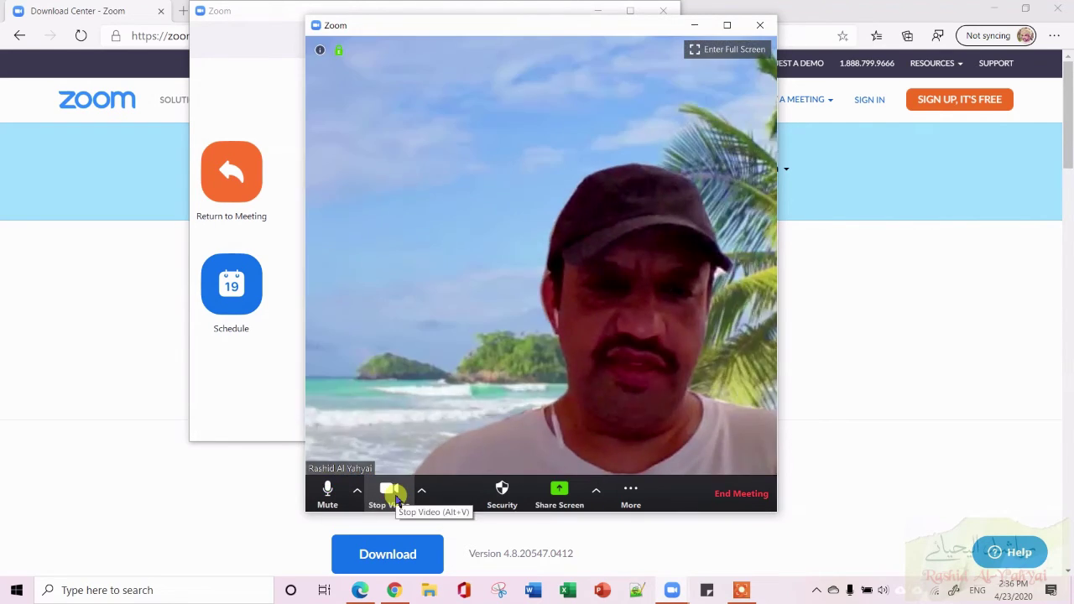
# Compare the San Francisco virtual background with None and apply San Francisco to the video.
pyautogui.click(421, 491)
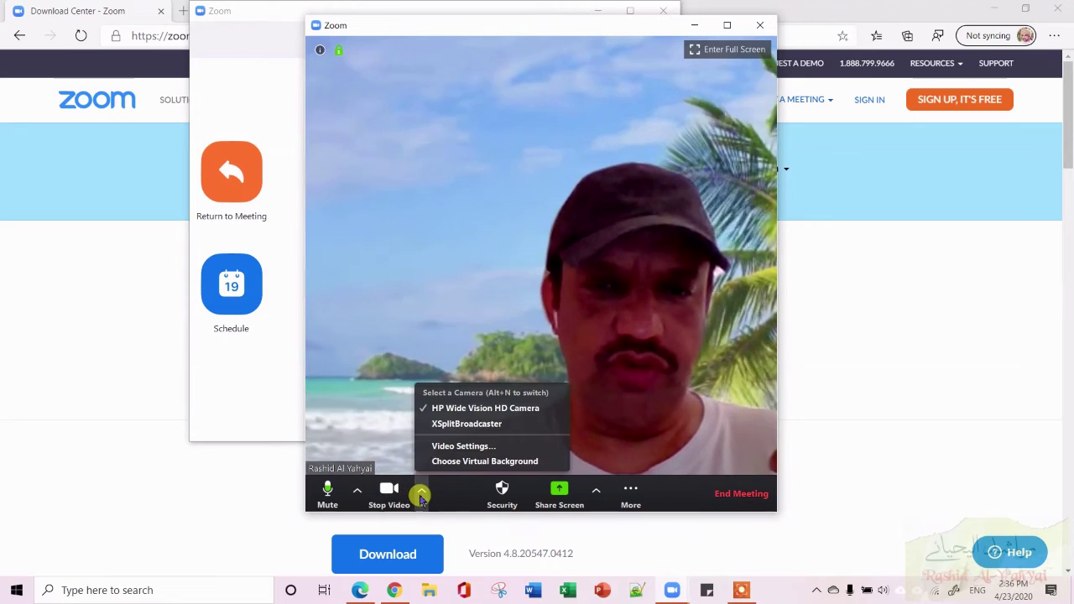
pyautogui.click(496, 462)
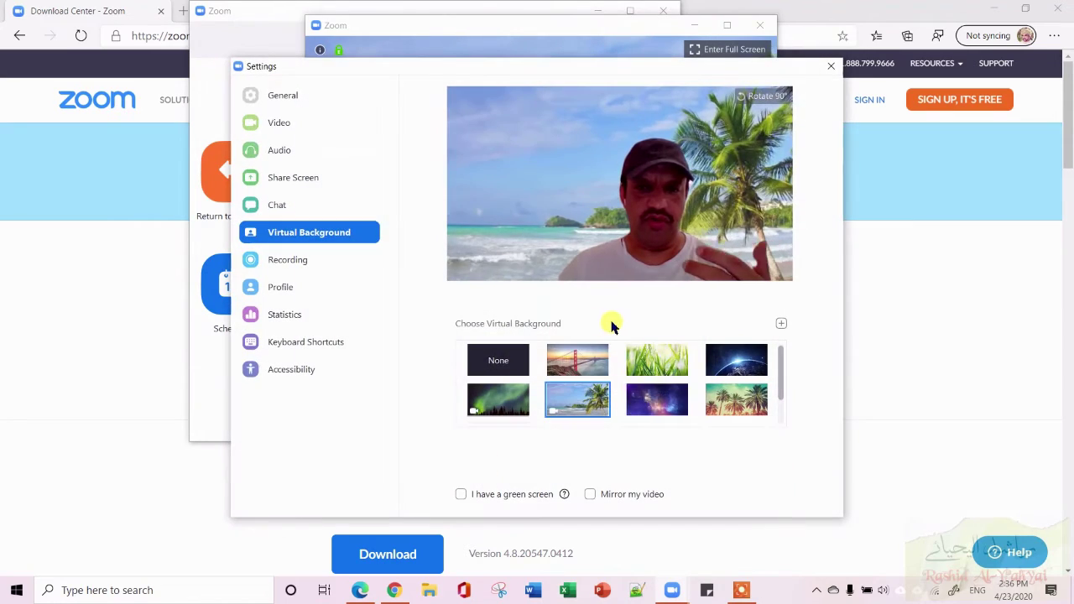
pyautogui.click(577, 359)
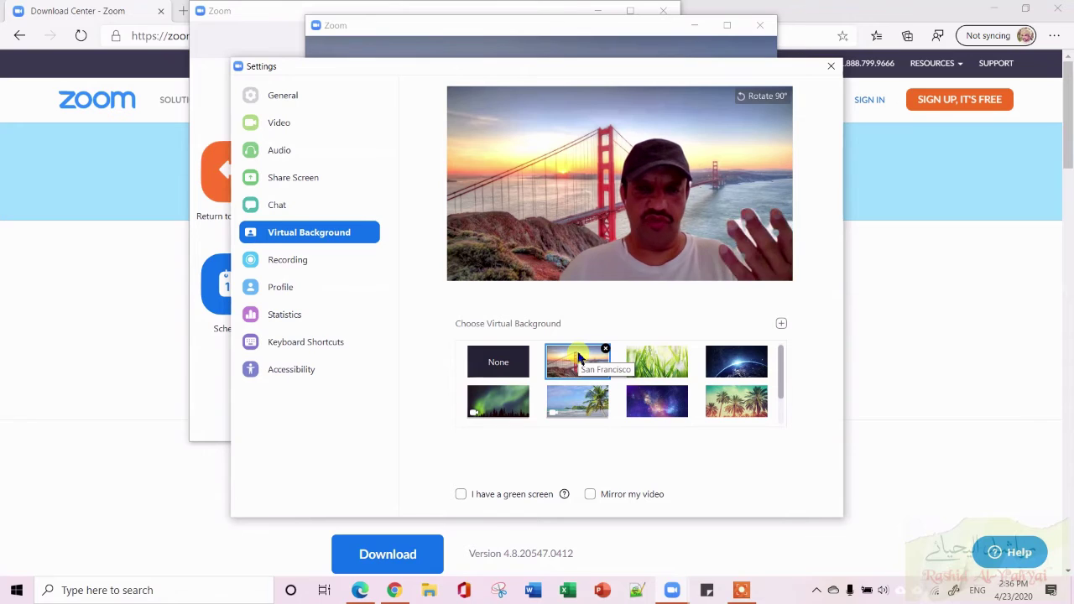
pyautogui.click(518, 362)
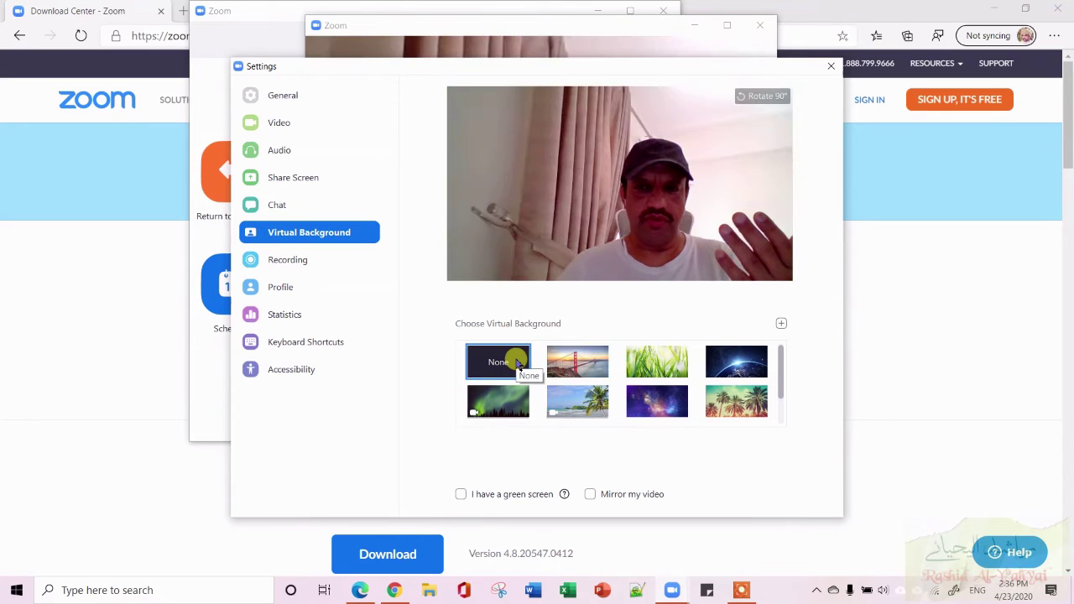
pyautogui.click(558, 363)
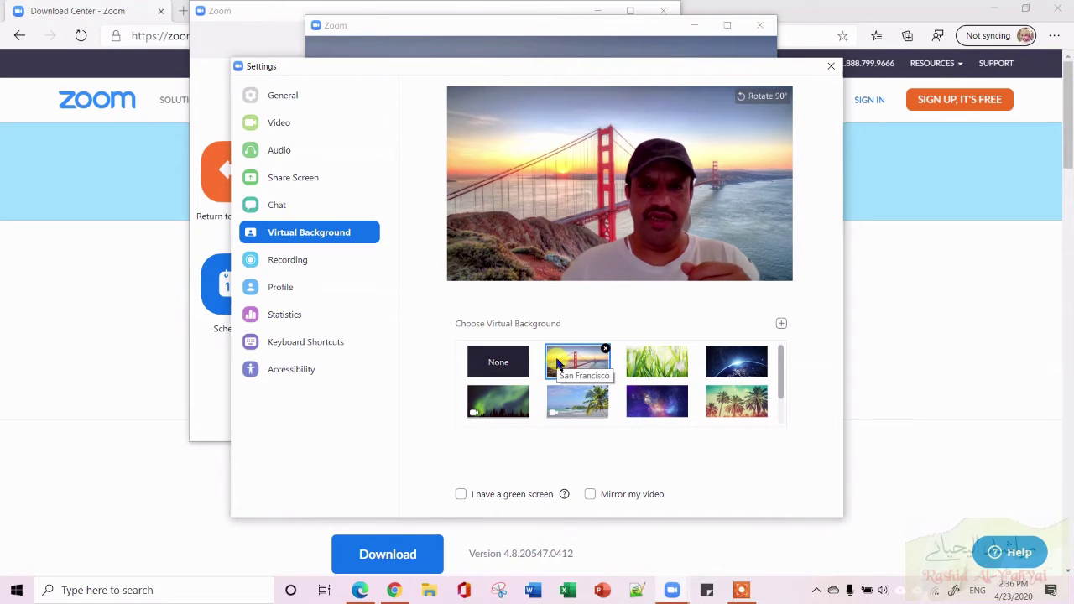
# Review the recording, video and audio settings, and close the settings without changing them.
pyautogui.click(333, 266)
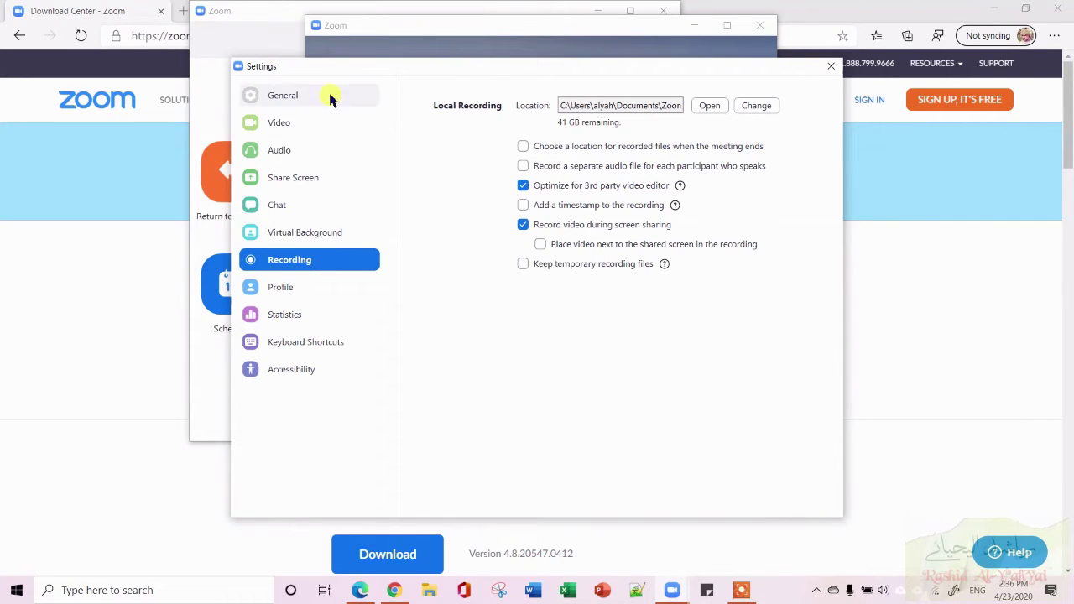
pyautogui.click(312, 123)
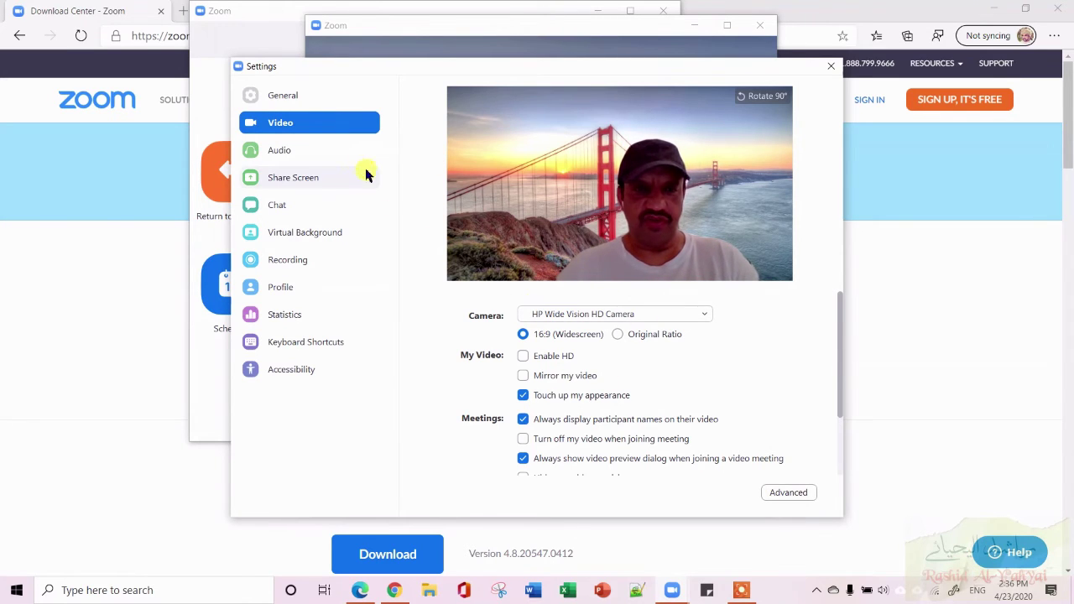
pyautogui.click(326, 158)
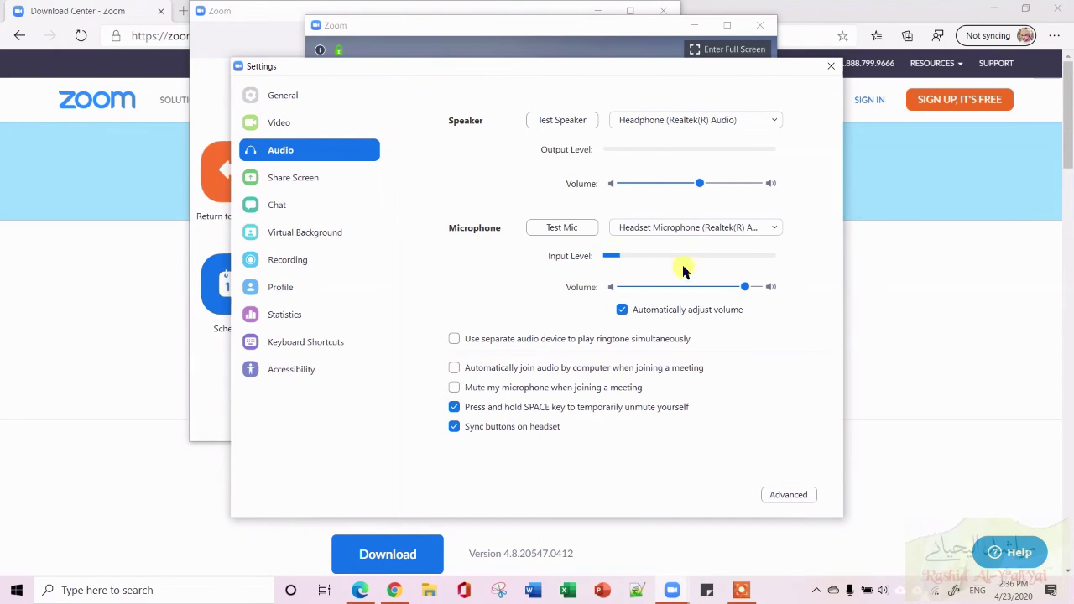
pyautogui.click(828, 68)
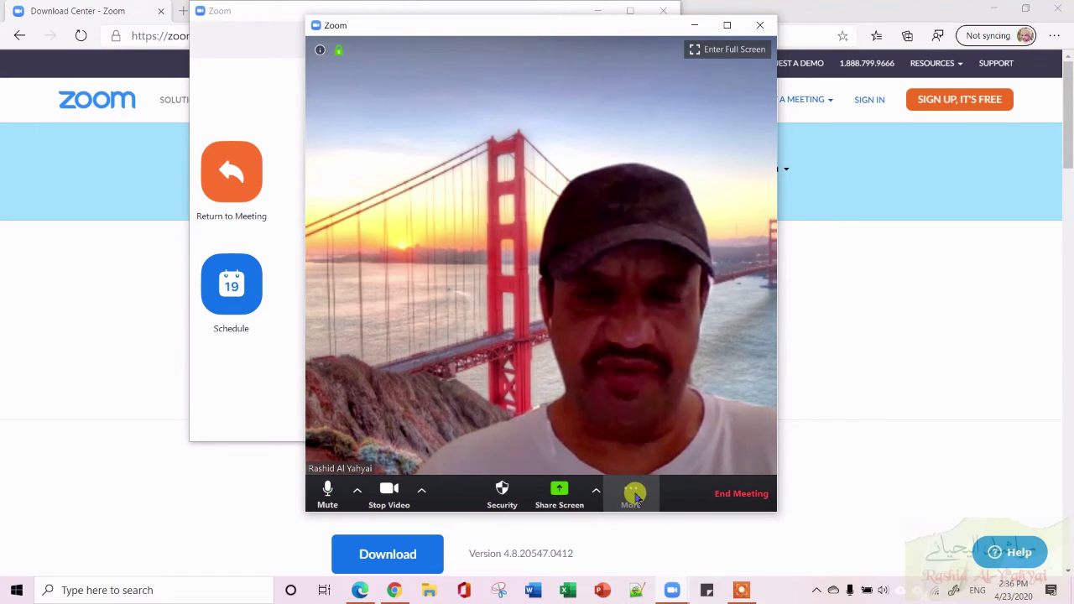
# Open the meeting chat, check the available recipients, and send the message "Hi" to Everyone.
pyautogui.click(634, 496)
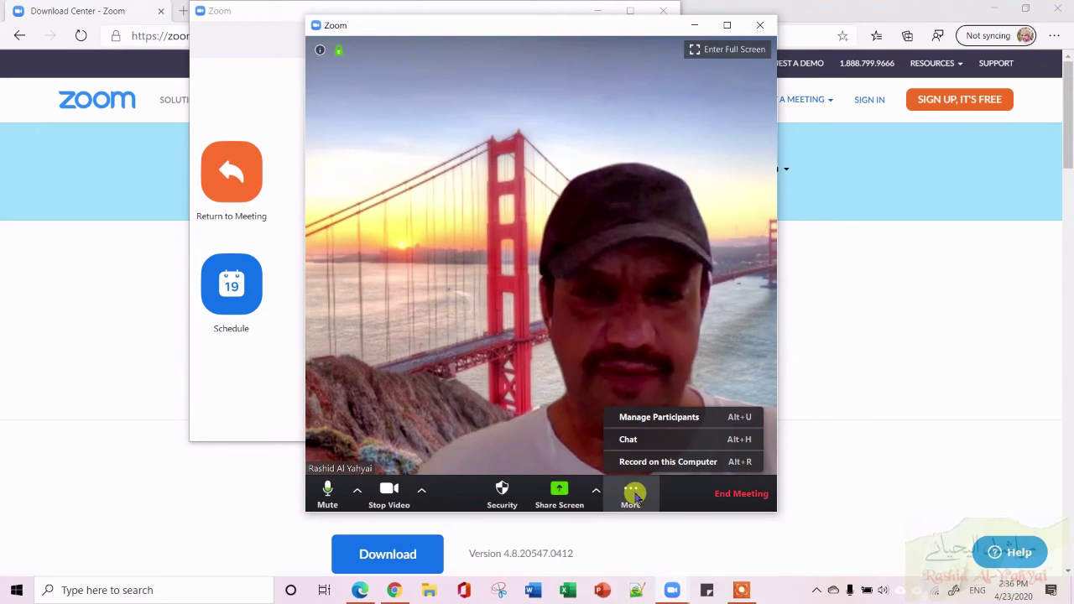
pyautogui.click(677, 439)
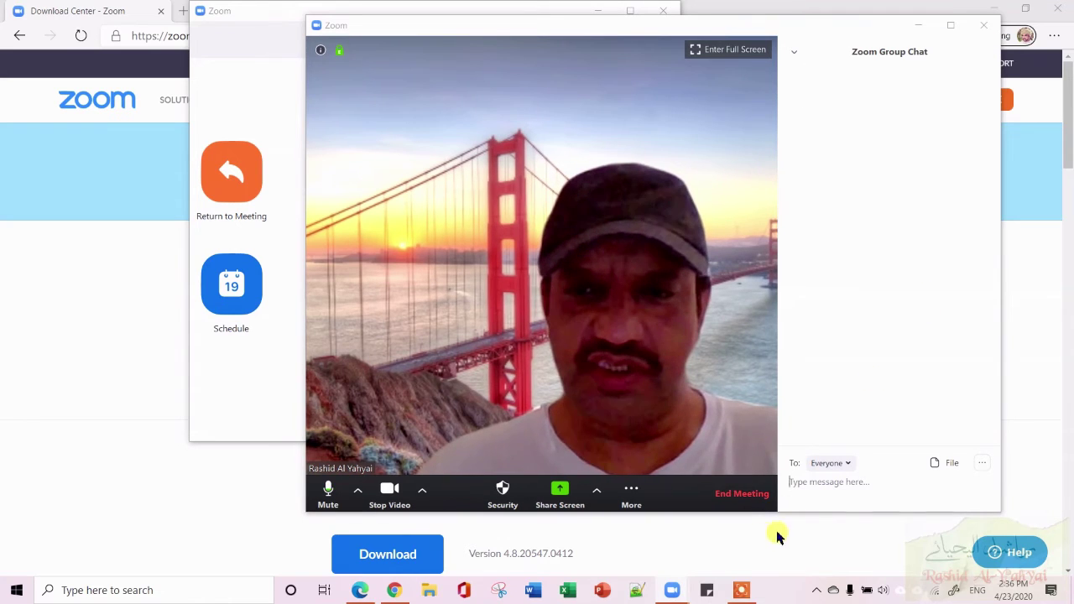
pyautogui.click(848, 463)
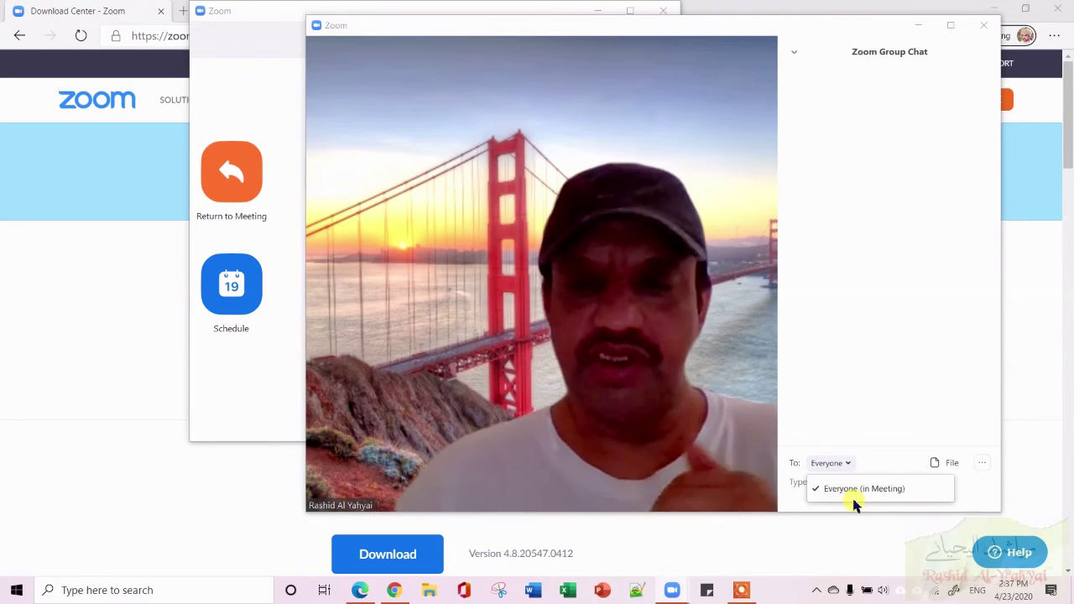
pyautogui.click(859, 352)
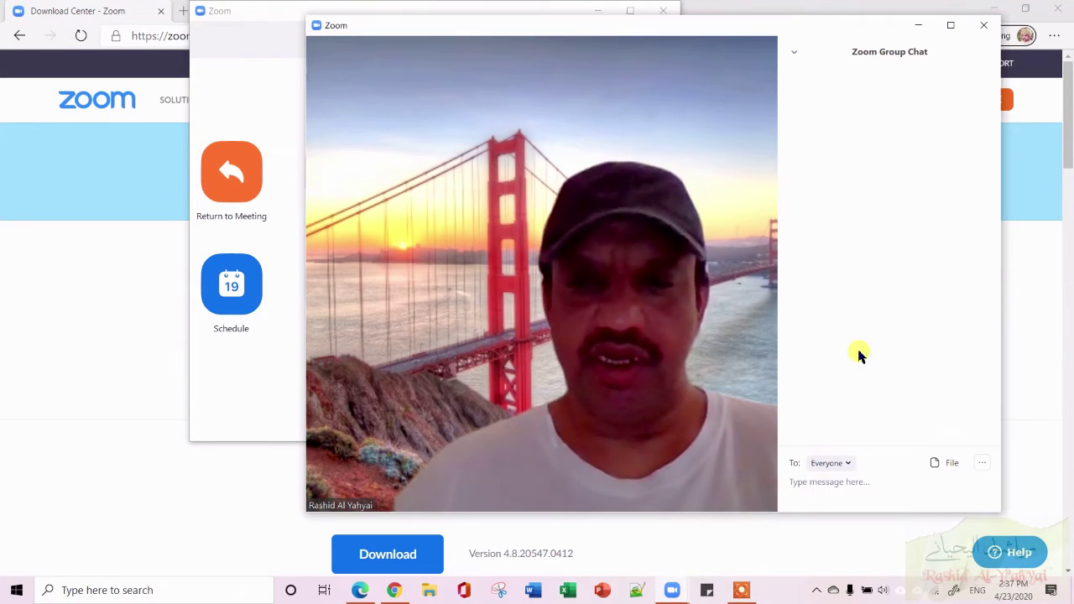
pyautogui.click(826, 491)
pyautogui.write('Hi')
pyautogui.press('Return')
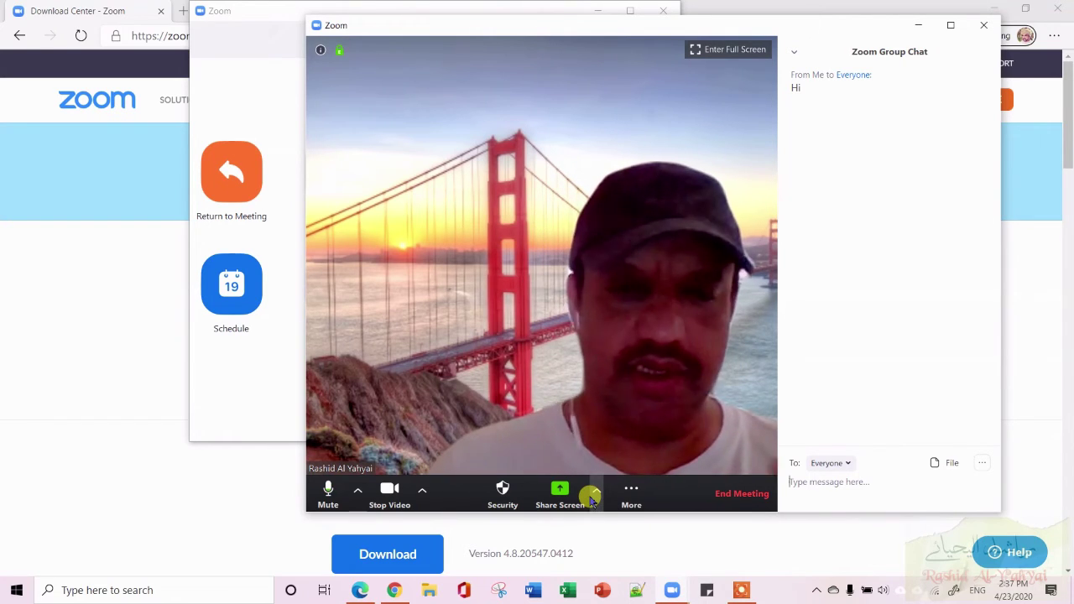
# Share the entire screen with the meeting, then view and close the participants list.
pyautogui.click(560, 493)
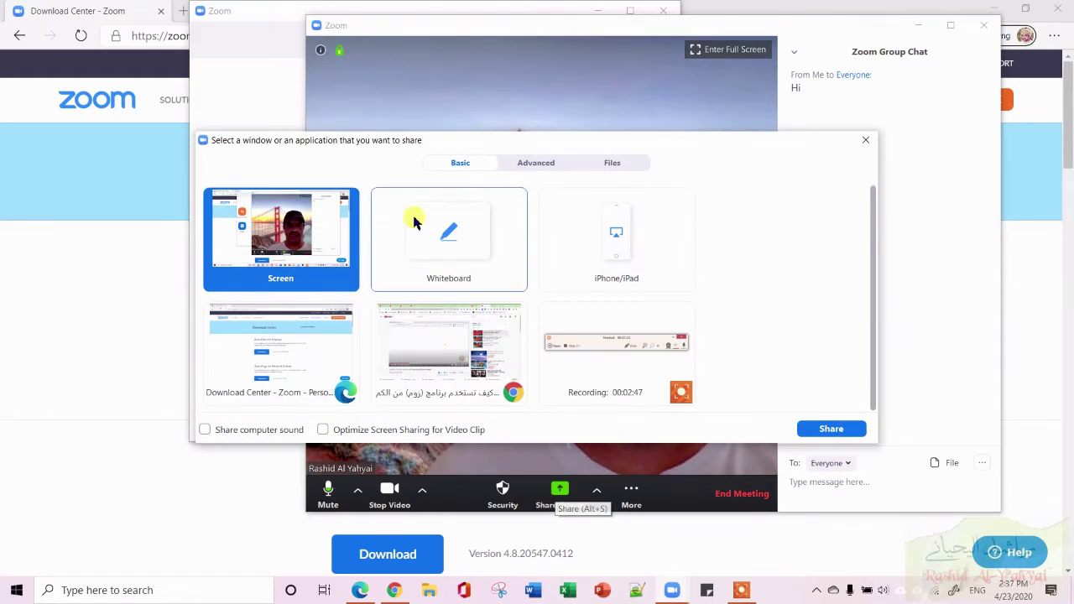
pyautogui.doubleClick(296, 238)
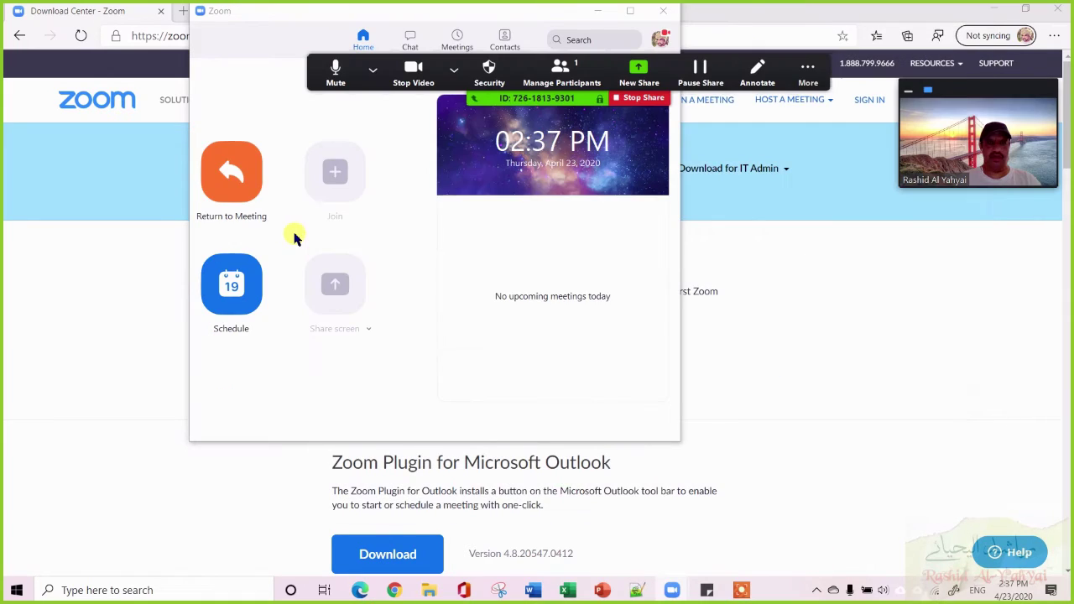
pyautogui.click(15, 594)
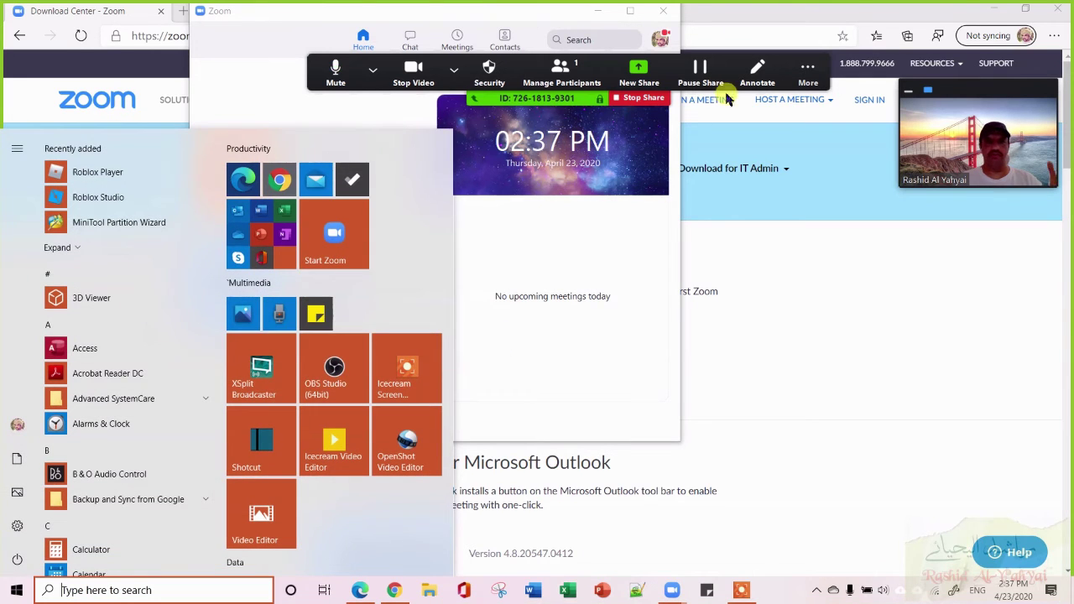
pyautogui.click(577, 76)
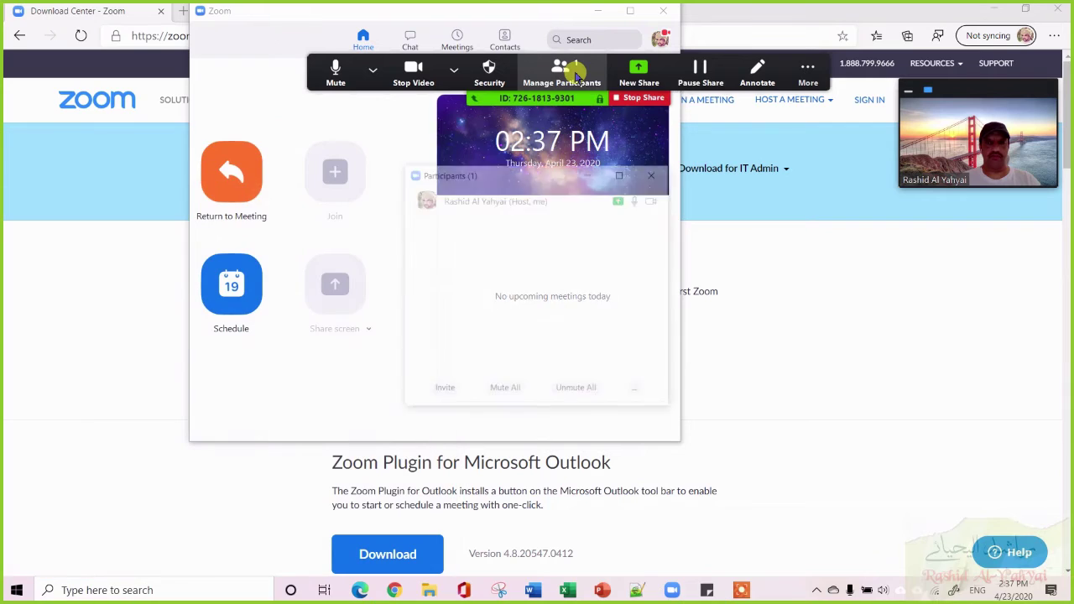
pyautogui.click(655, 173)
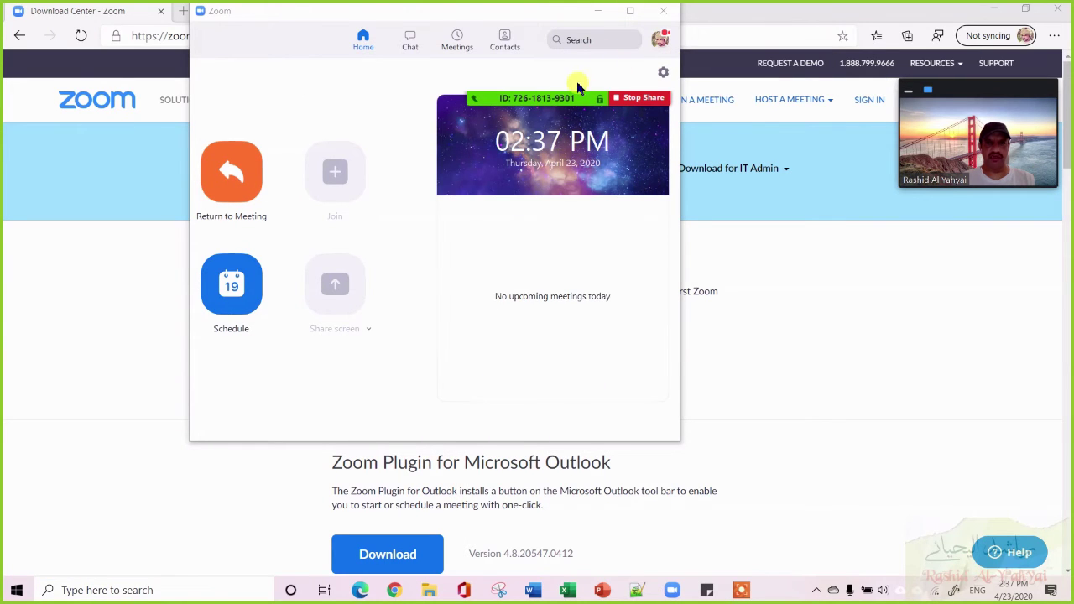
# Replace the screen share with a new Whiteboard share.
pyautogui.click(640, 84)
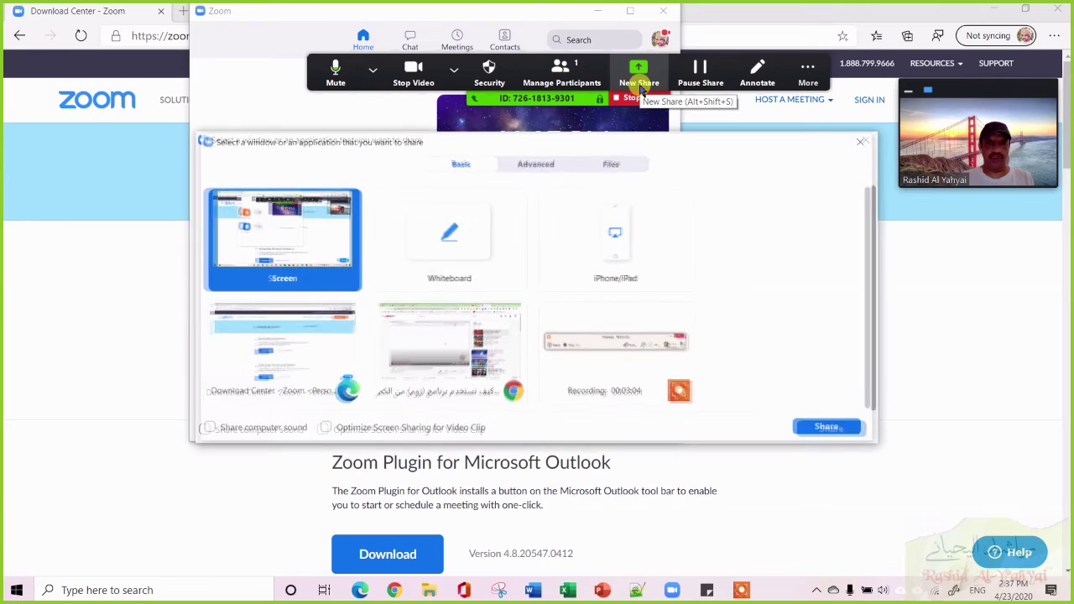
pyautogui.click(469, 242)
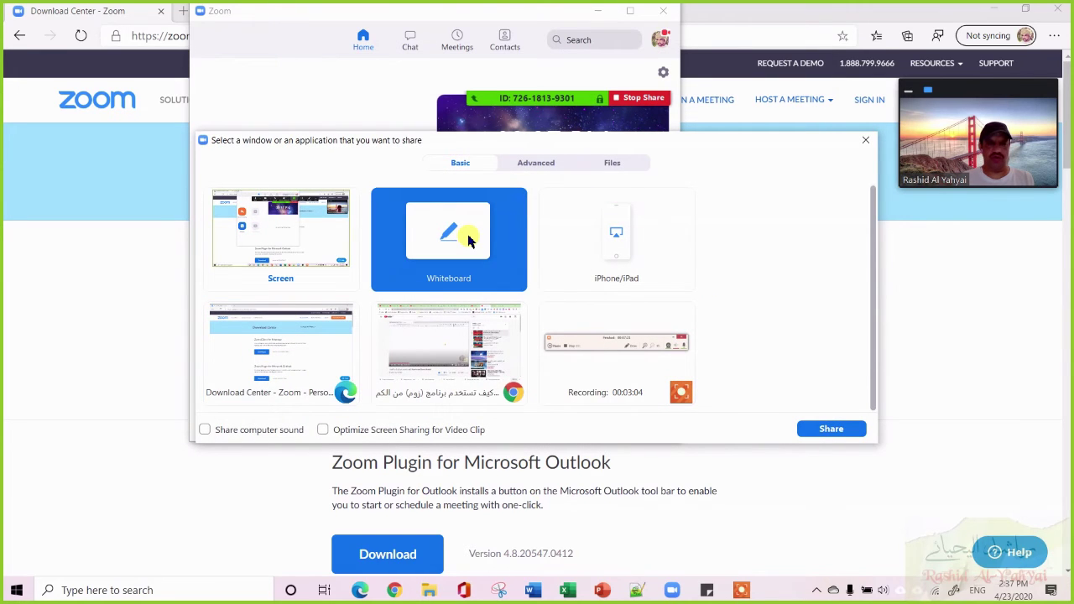
pyautogui.doubleClick(468, 241)
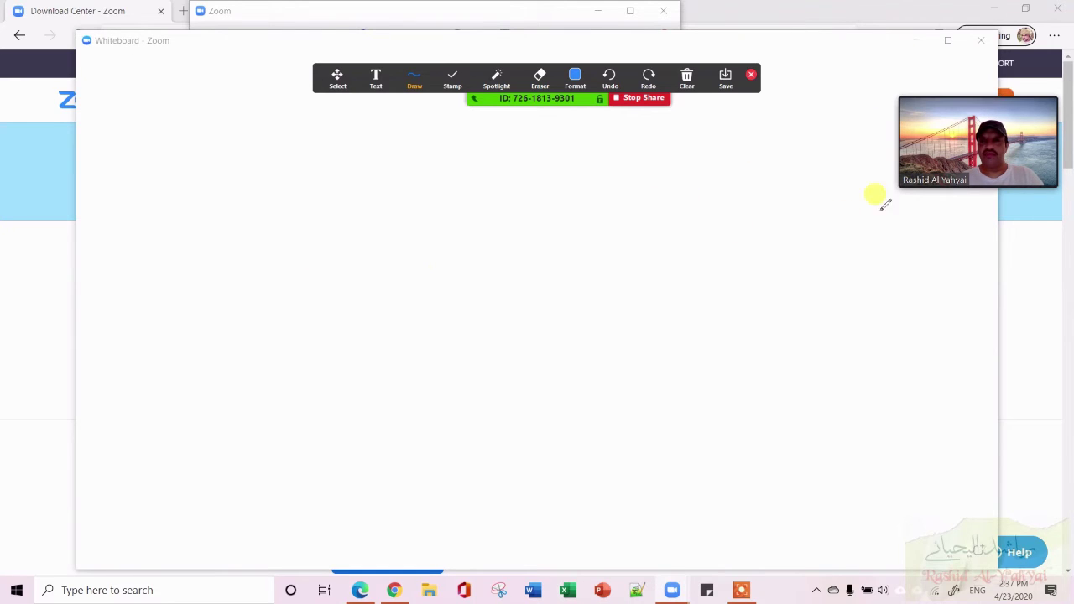
# Add the text "Hello" on the whiteboard, left of its centre.
pyautogui.moveTo(1010, 106)
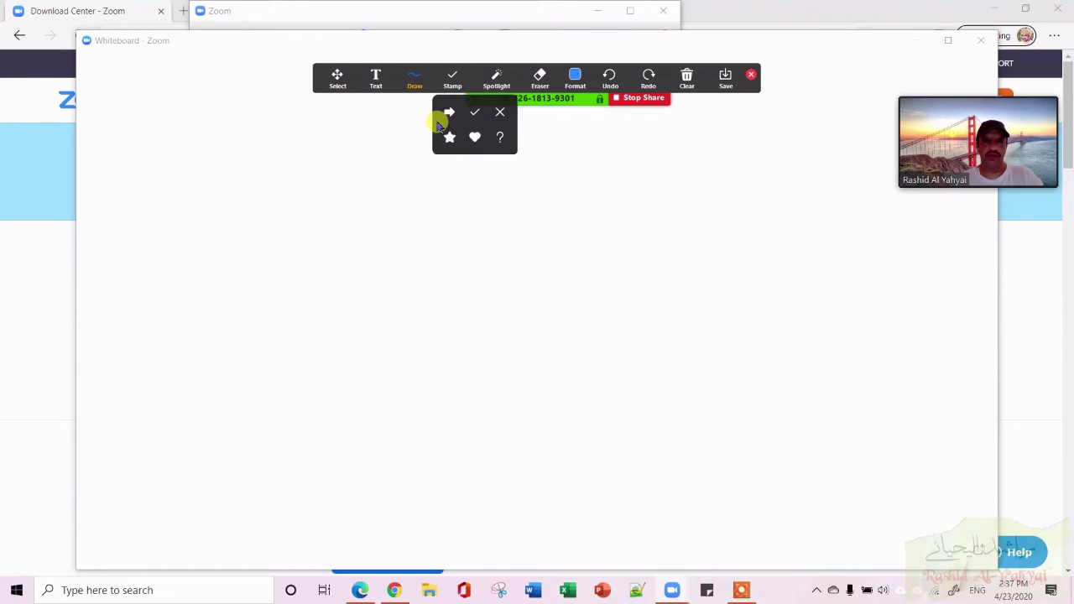
pyautogui.moveTo(992, 182)
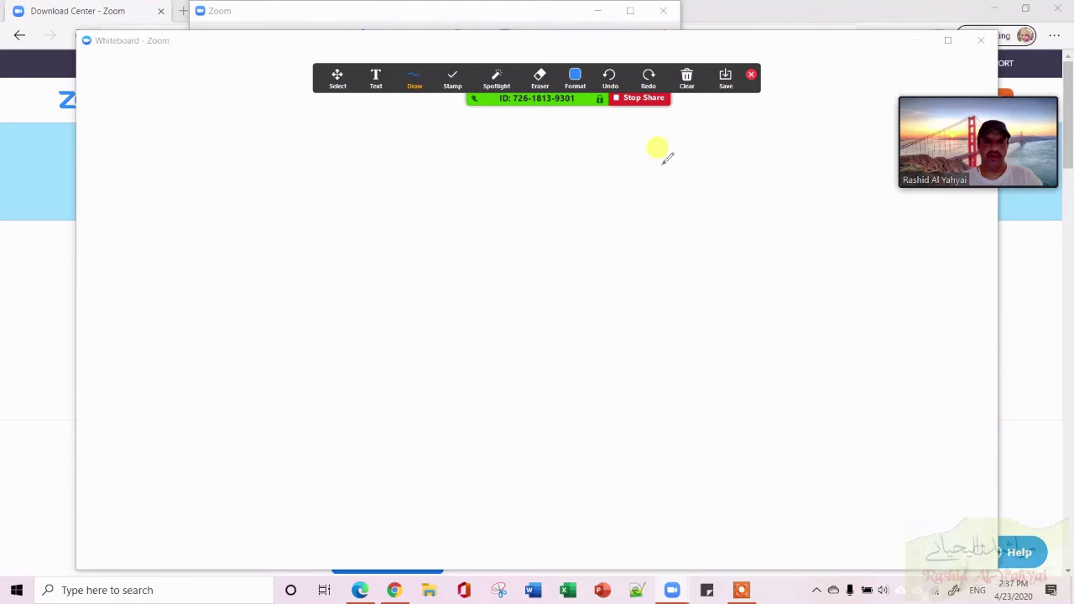
pyautogui.click(376, 80)
pyautogui.click(304, 257)
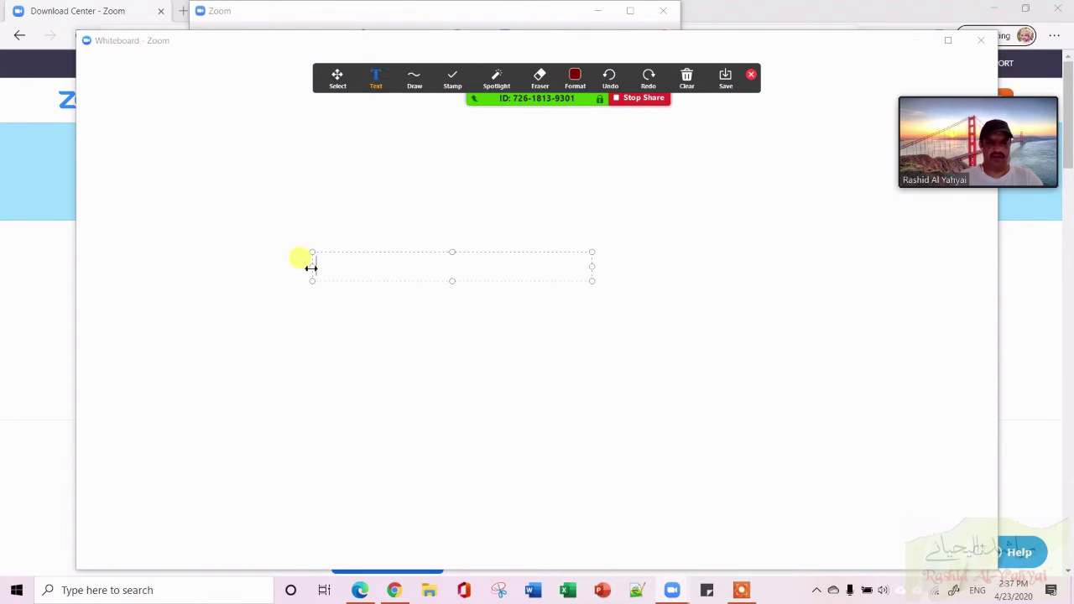
pyautogui.write('Hellp')
pyautogui.press('BackSpace')
pyautogui.write('o')
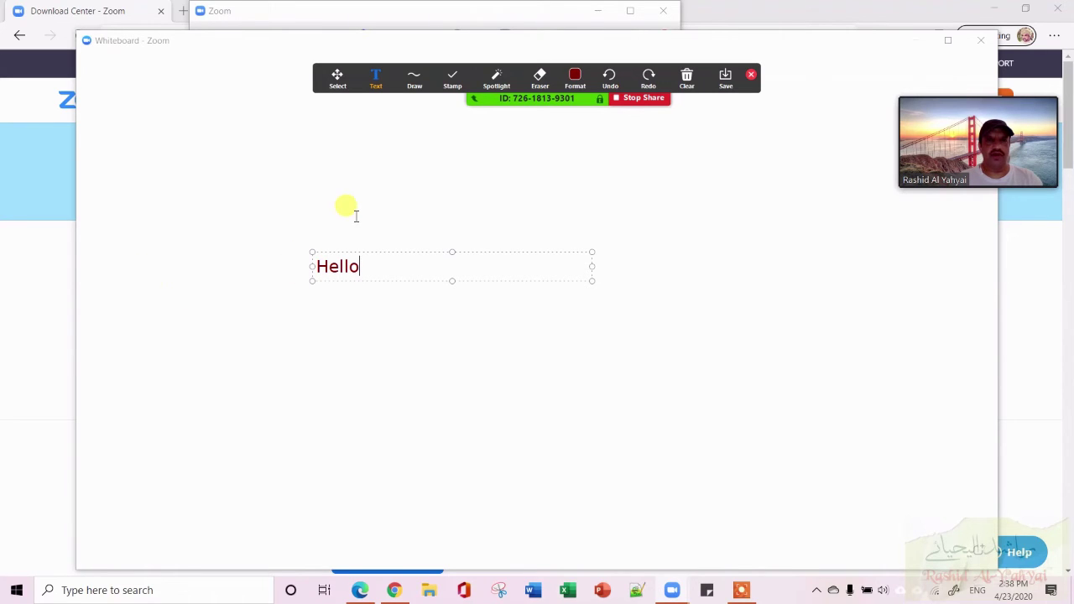
pyautogui.click(443, 163)
# Draw an outlined rectangle above and to the right of "Hello" and a freehand curve below the text.
pyautogui.click(411, 82)
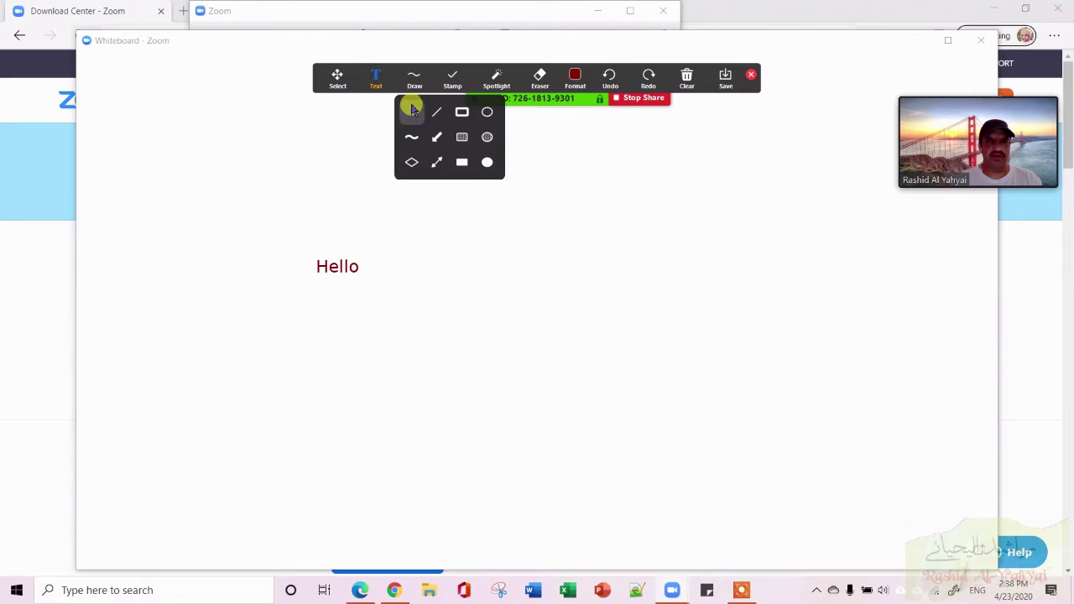
pyautogui.click(468, 112)
pyautogui.moveTo(436, 138); pyautogui.dragTo(566, 229)
pyautogui.click(403, 84)
pyautogui.click(413, 111)
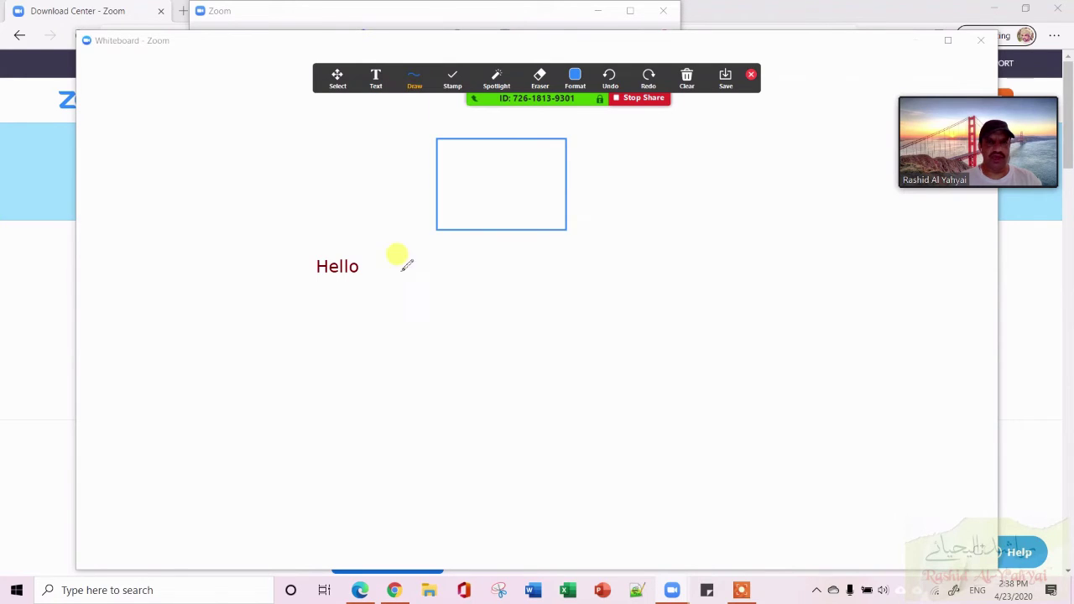
pyautogui.moveTo(395, 341)
pyautogui.mouseDown()
pyautogui.moveTo(569, 374)
pyautogui.moveTo(610, 334)
pyautogui.mouseUp()
# Stamp two check marks on the whiteboard between the "Hello" text and the rectangle.
pyautogui.click(454, 82)
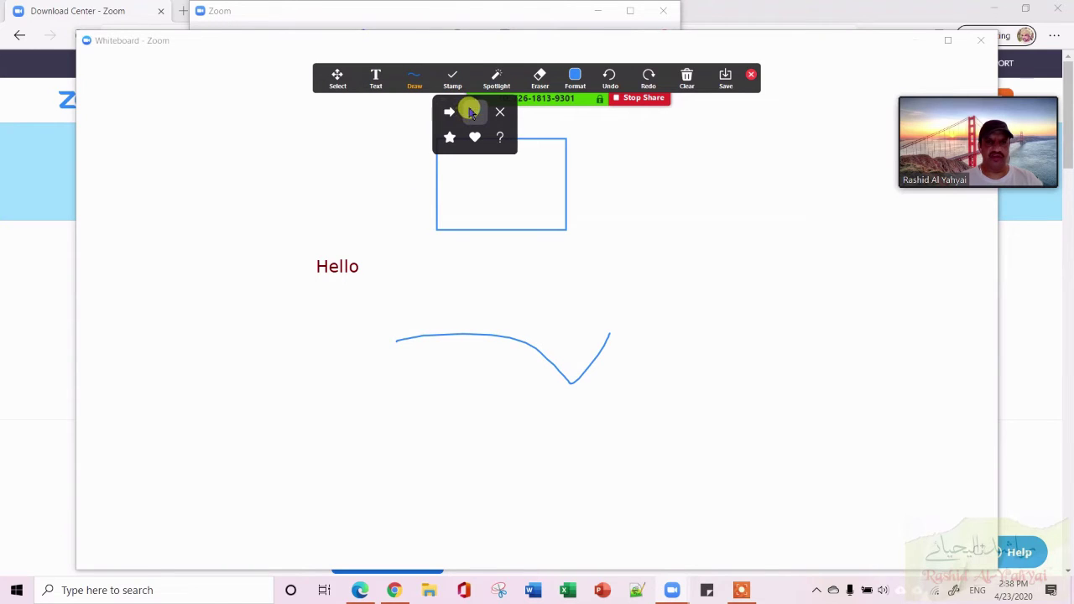
pyautogui.click(474, 112)
pyautogui.click(441, 250)
# Try the Spotlight pointer and the Arrow pointer near the rectangle.
pyautogui.moveTo(494, 79)
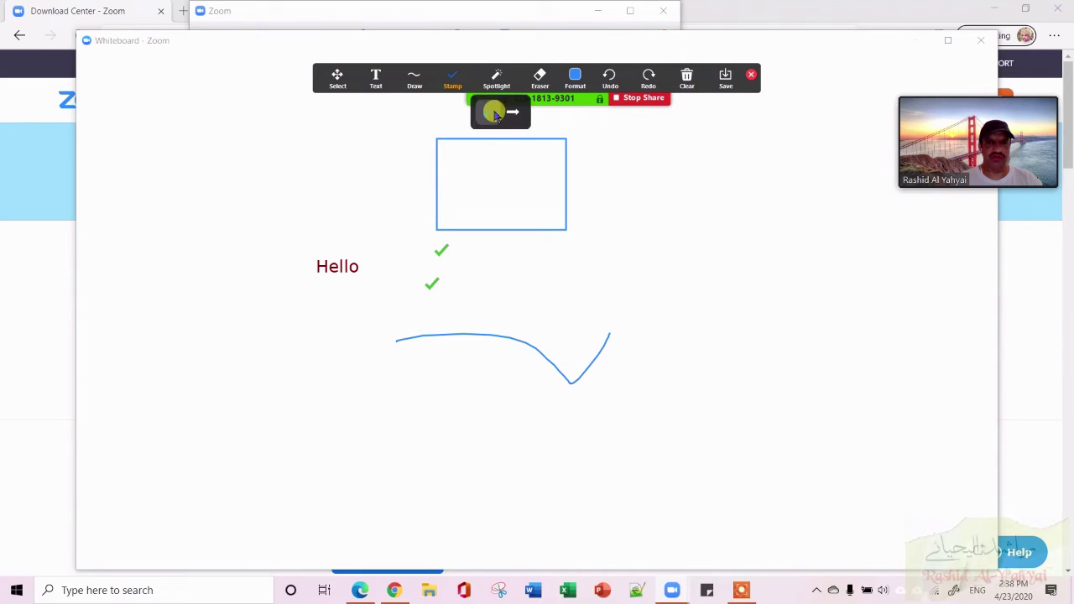
pyautogui.click(494, 112)
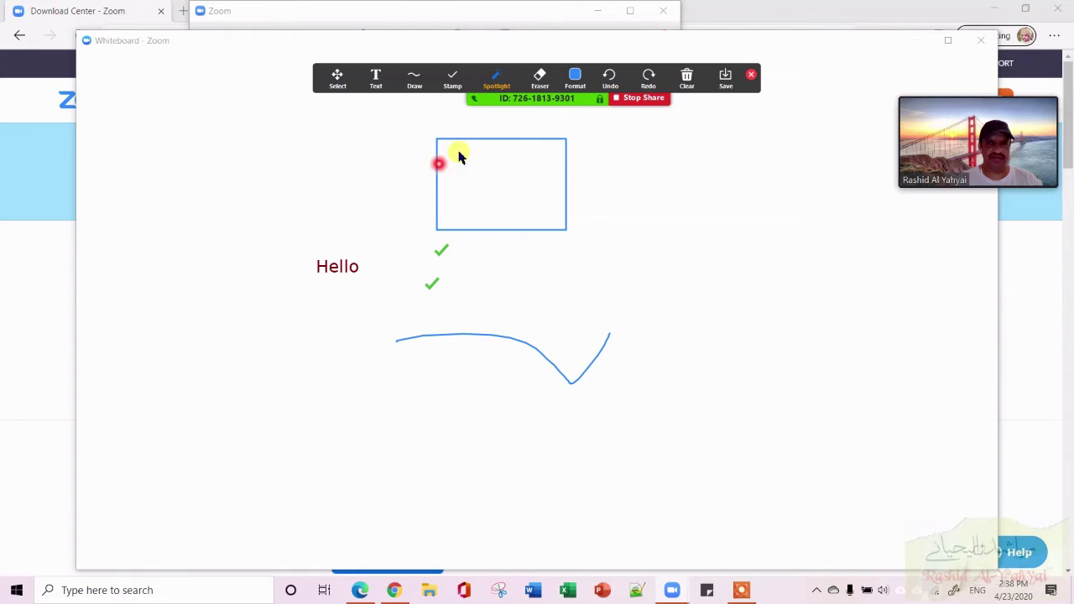
pyautogui.moveTo(507, 92)
pyautogui.click(511, 111)
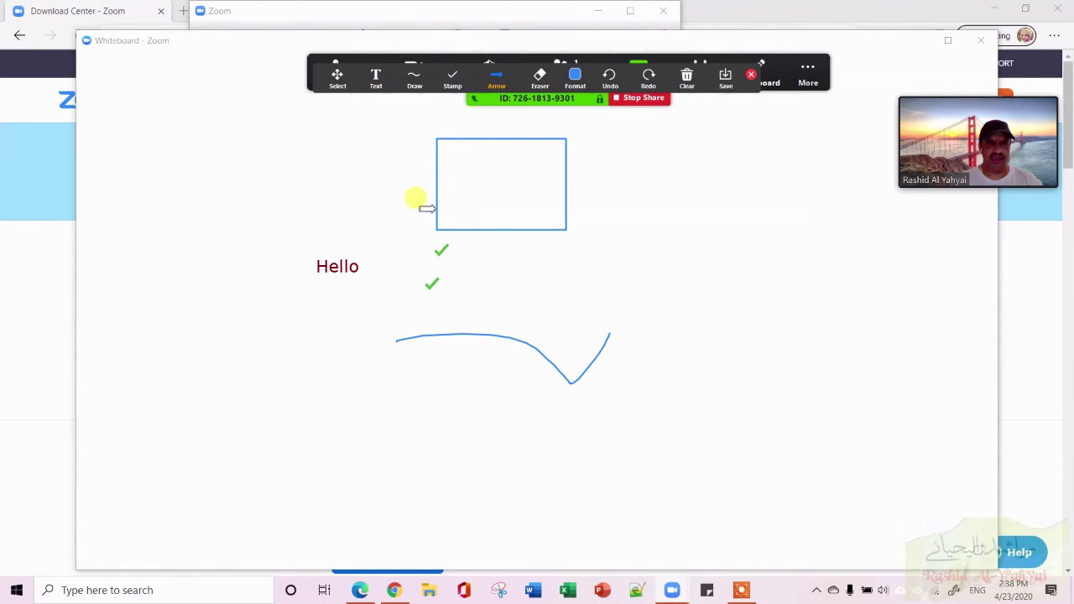
pyautogui.press('Escape')
# Erase the blue rectangle from the whiteboard.
pyautogui.click(422, 255)
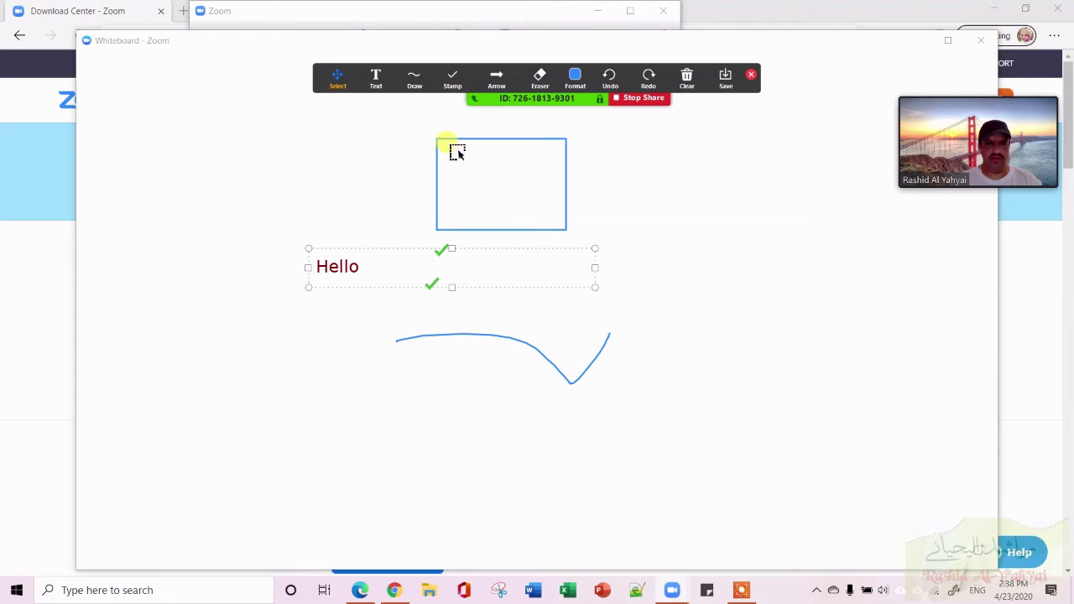
pyautogui.click(540, 78)
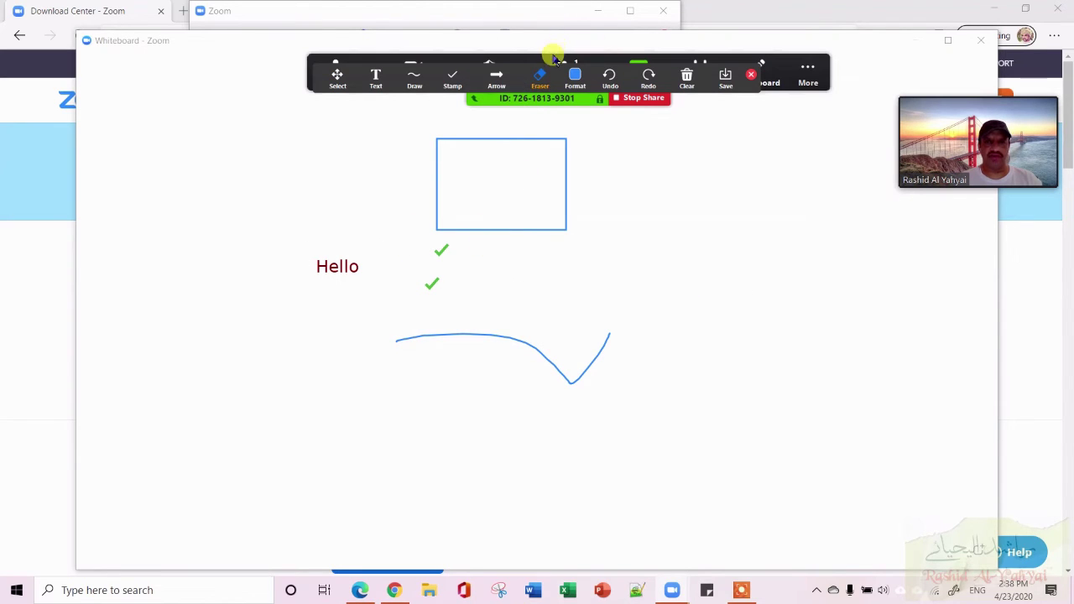
pyautogui.click(483, 233)
# Set the drawing colour to red and draw a freehand highlighter loop around "Hello" and the check marks.
pyautogui.click(576, 80)
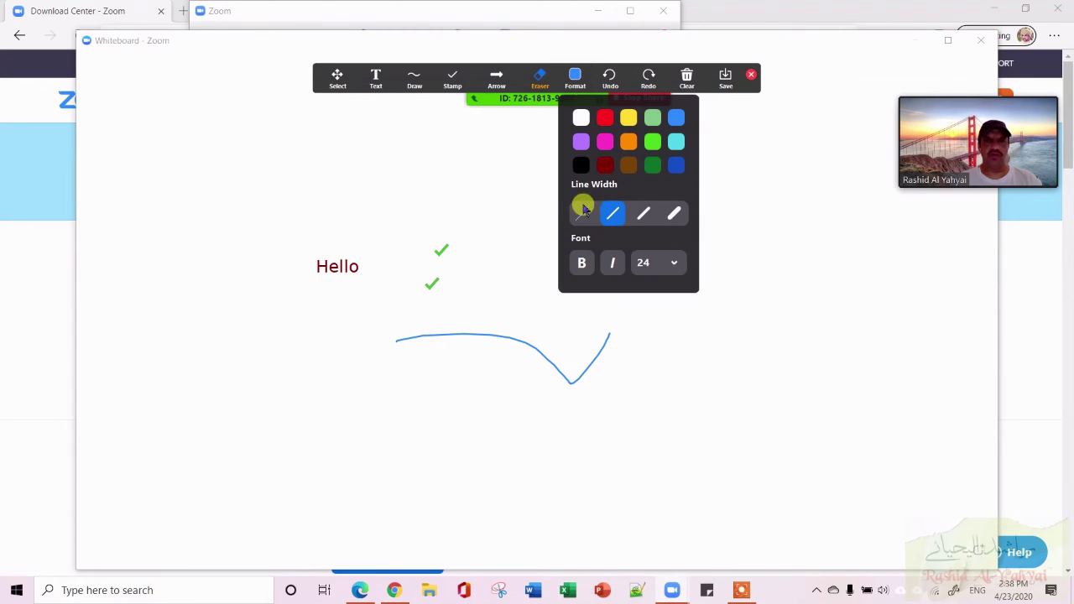
pyautogui.click(575, 77)
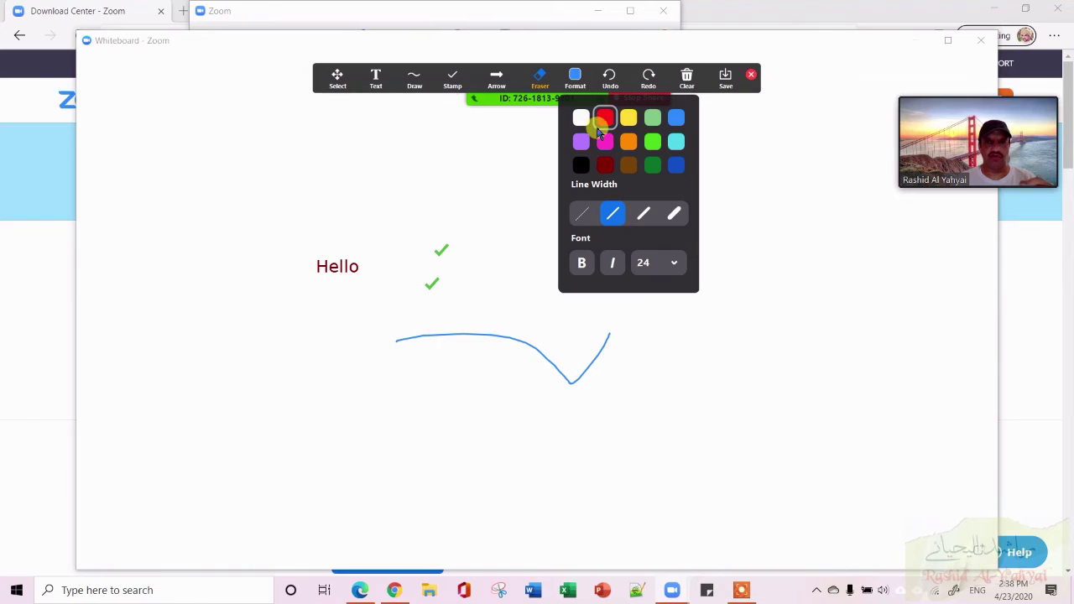
pyautogui.click(571, 88)
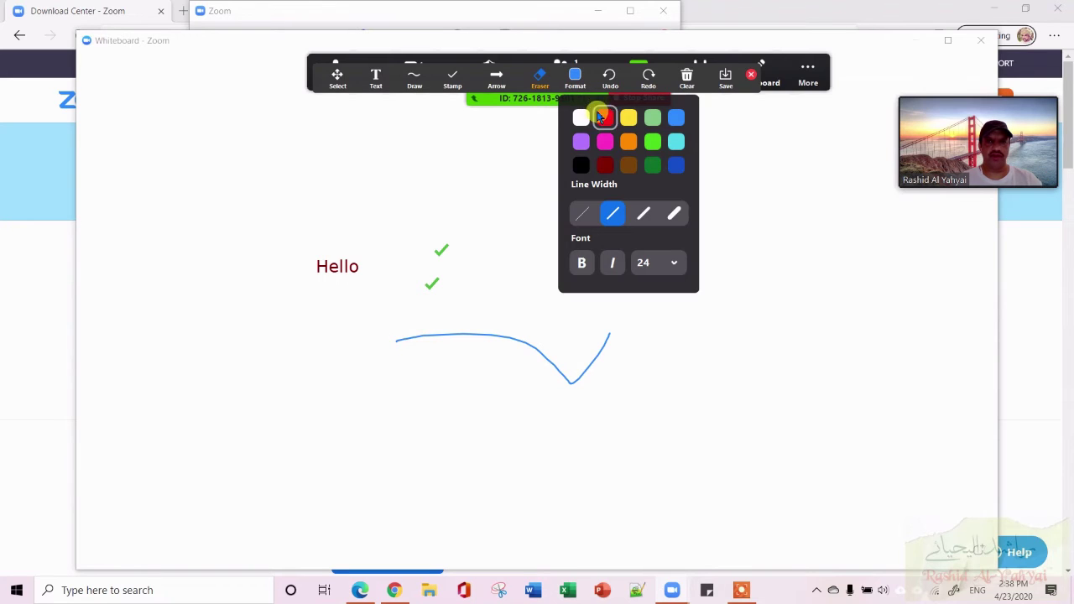
pyautogui.click(415, 77)
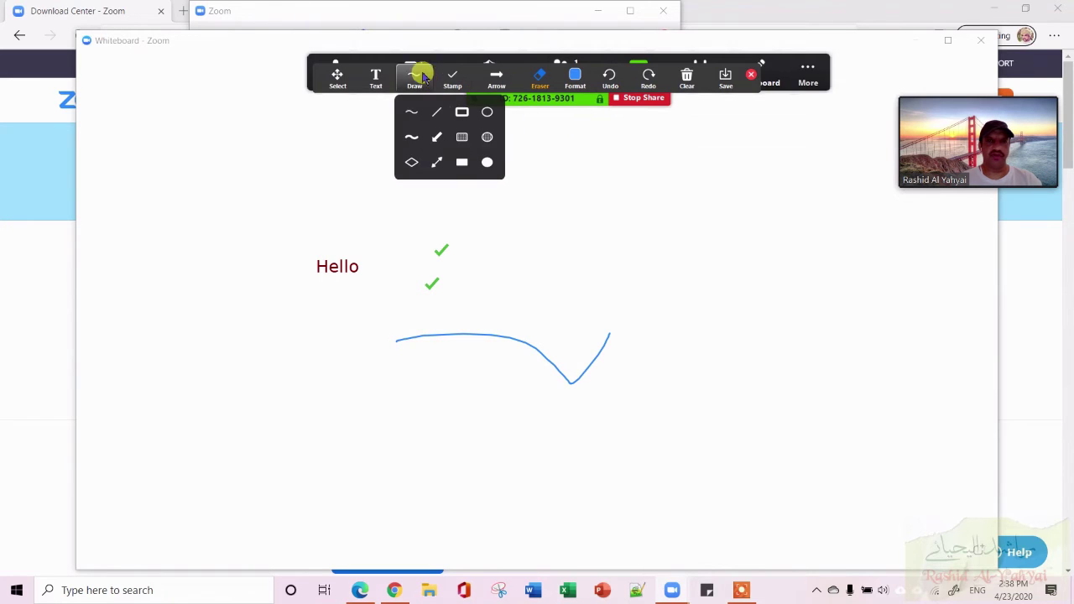
pyautogui.click(411, 136)
pyautogui.moveTo(294, 200)
pyautogui.mouseDown()
pyautogui.moveTo(579, 203)
pyautogui.moveTo(608, 261)
pyautogui.moveTo(541, 339)
pyautogui.moveTo(324, 307)
pyautogui.moveTo(279, 190)
pyautogui.mouseUp()
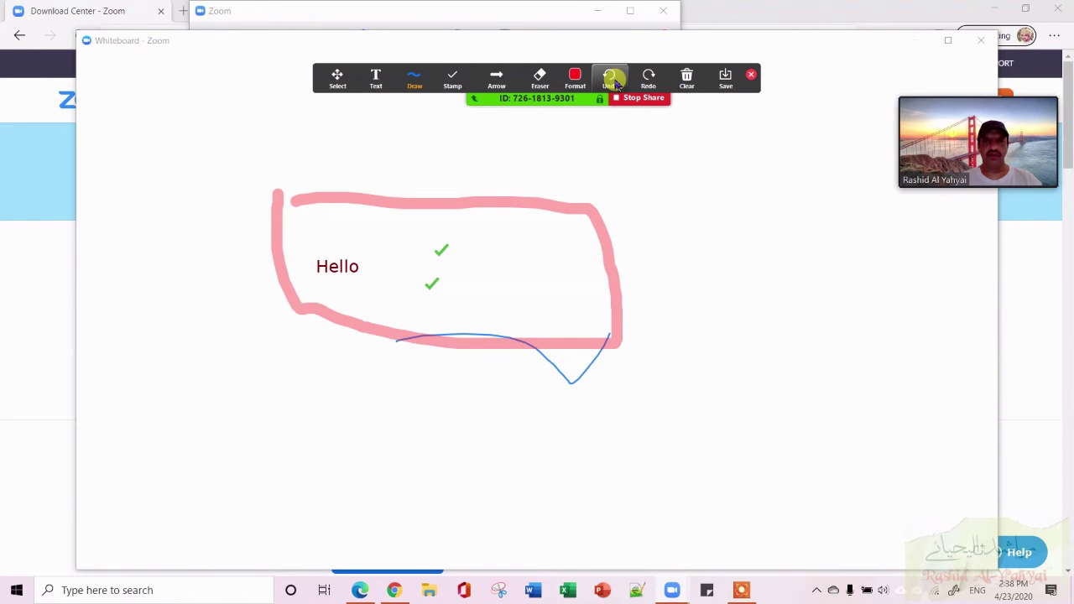
# Check the options for clearing the drawings and add a new blank whiteboard page.
pyautogui.click(693, 80)
pyautogui.click(697, 84)
pyautogui.click(687, 81)
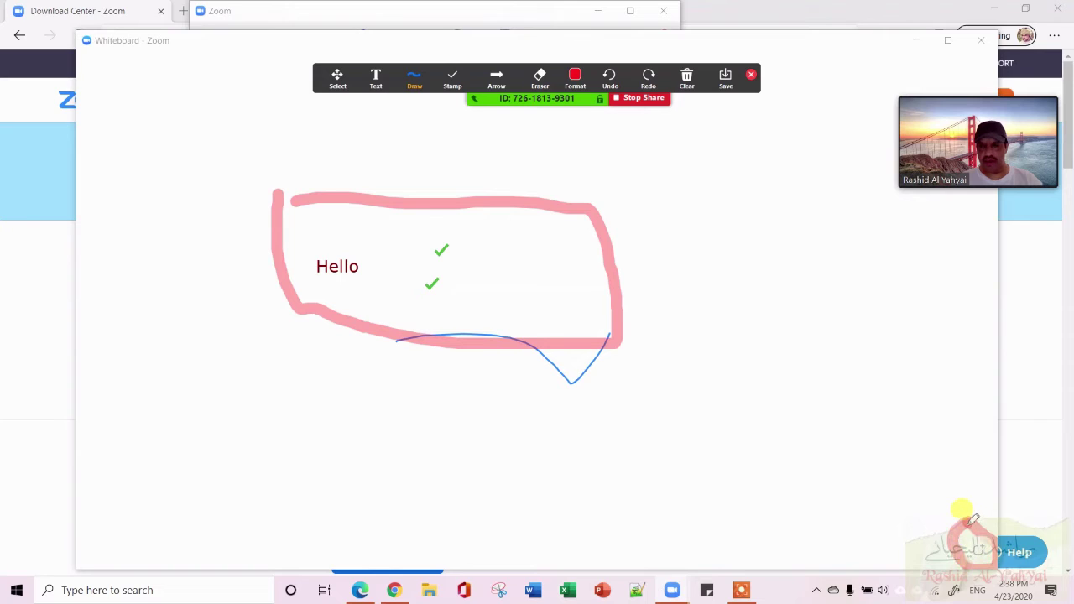
pyautogui.click(973, 564)
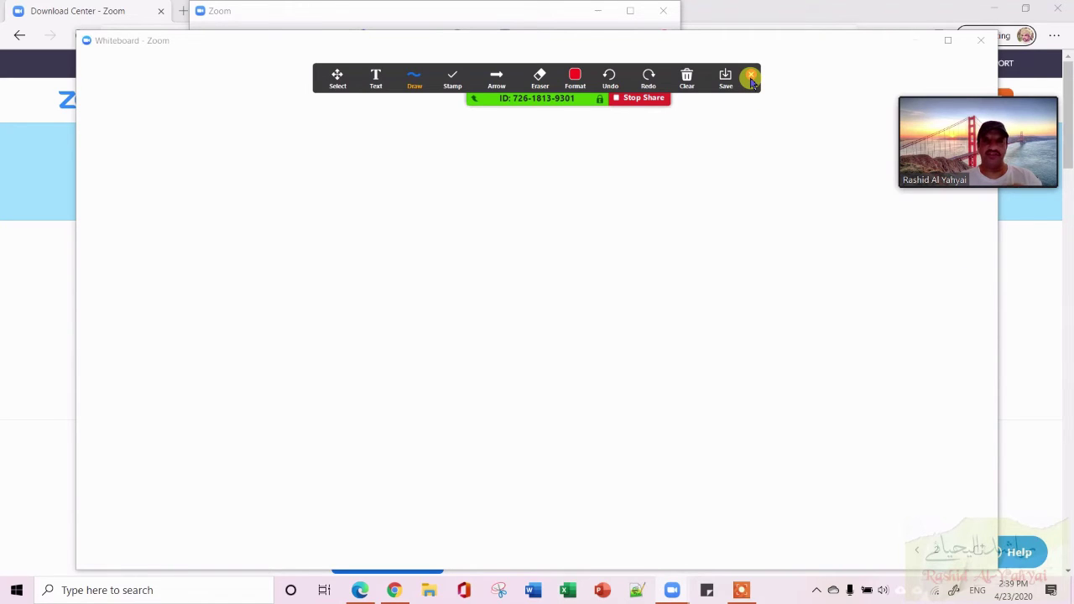
# Add the text "screen recording with Zoom" near the middle of the blank whiteboard page.
pyautogui.click(376, 80)
pyautogui.click(350, 333)
pyautogui.write('scr')
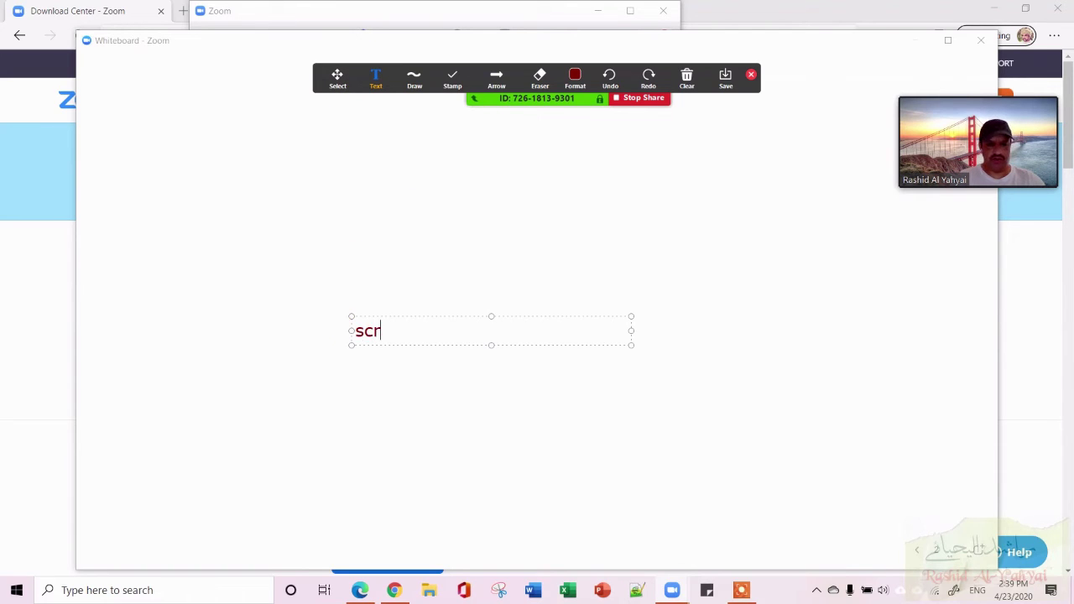
pyautogui.write('een recording with O')
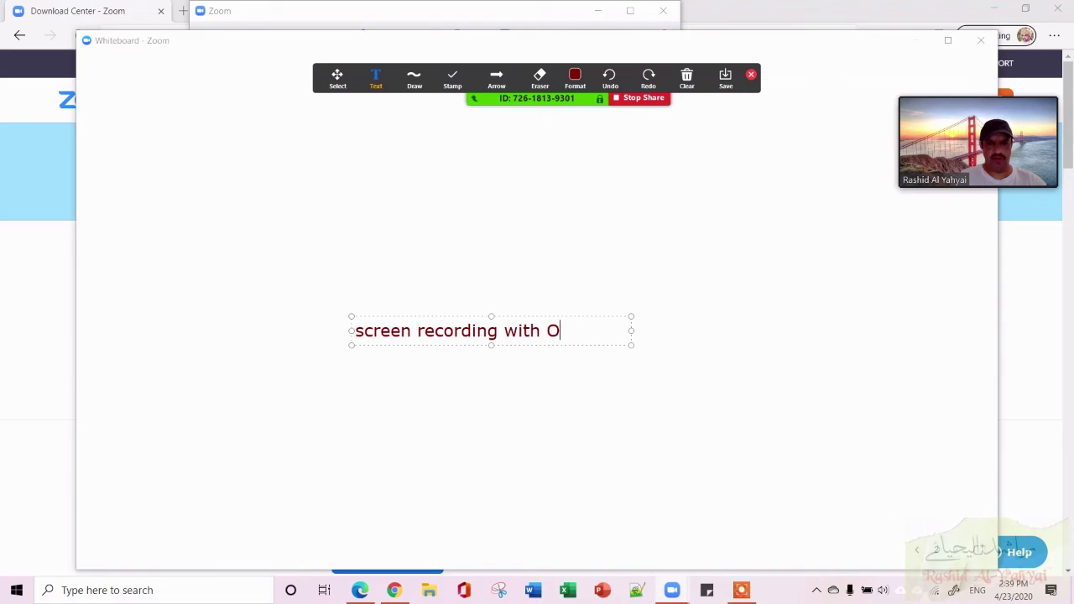
pyautogui.press('BackSpace')
pyautogui.write('Zoom')
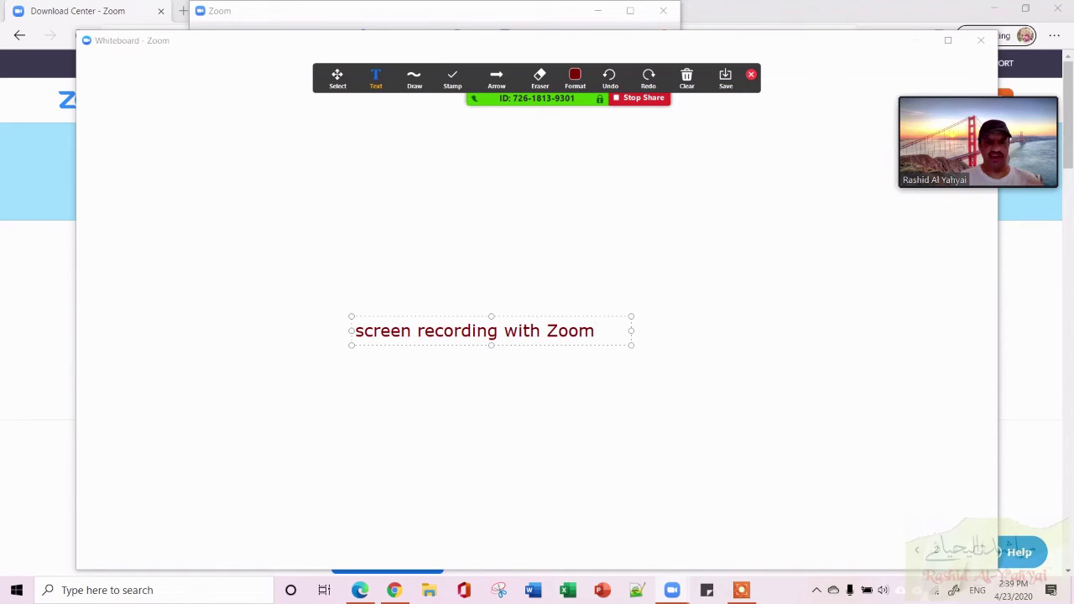
# Check the annotation format options for colour, line width and font, and close the annotation tools.
pyautogui.click(569, 216)
pyautogui.click(575, 78)
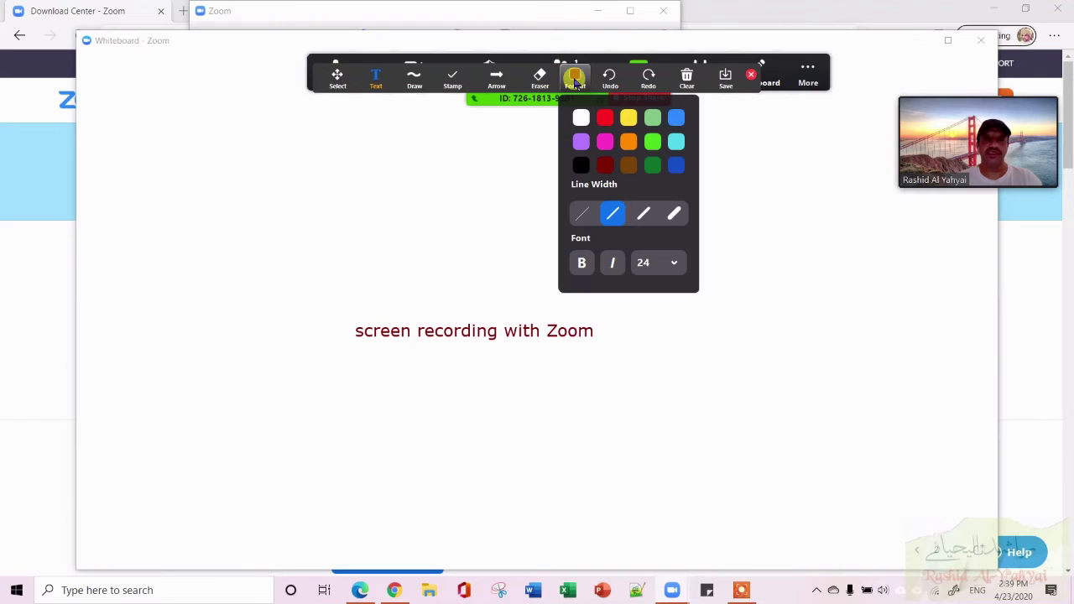
pyautogui.click(575, 78)
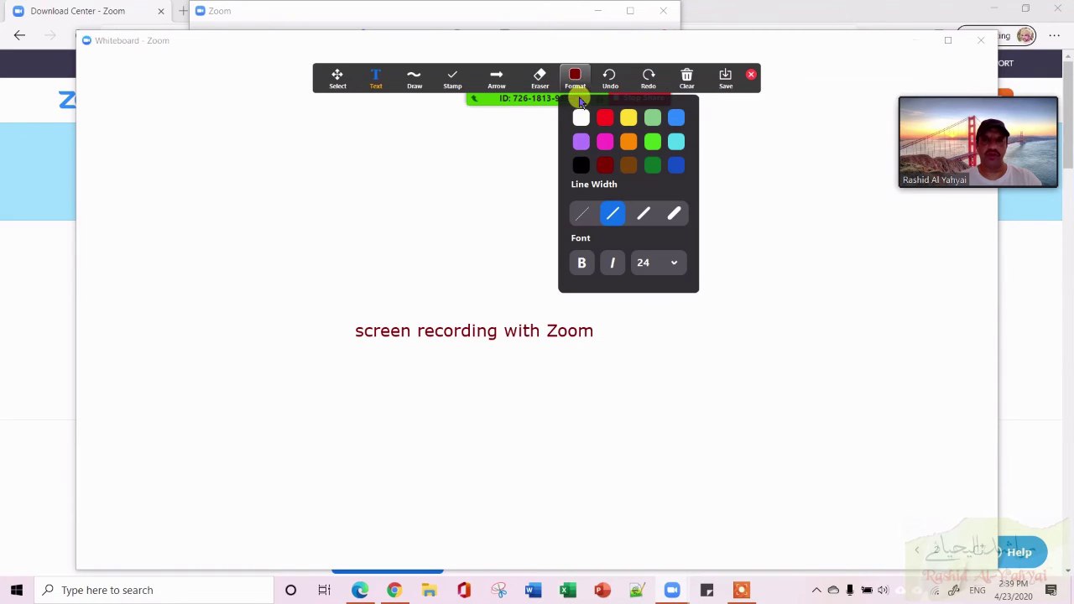
pyautogui.click(750, 76)
# Choose an iPhone/iPad screen as the new share source and install the plugin it requires.
pyautogui.click(639, 72)
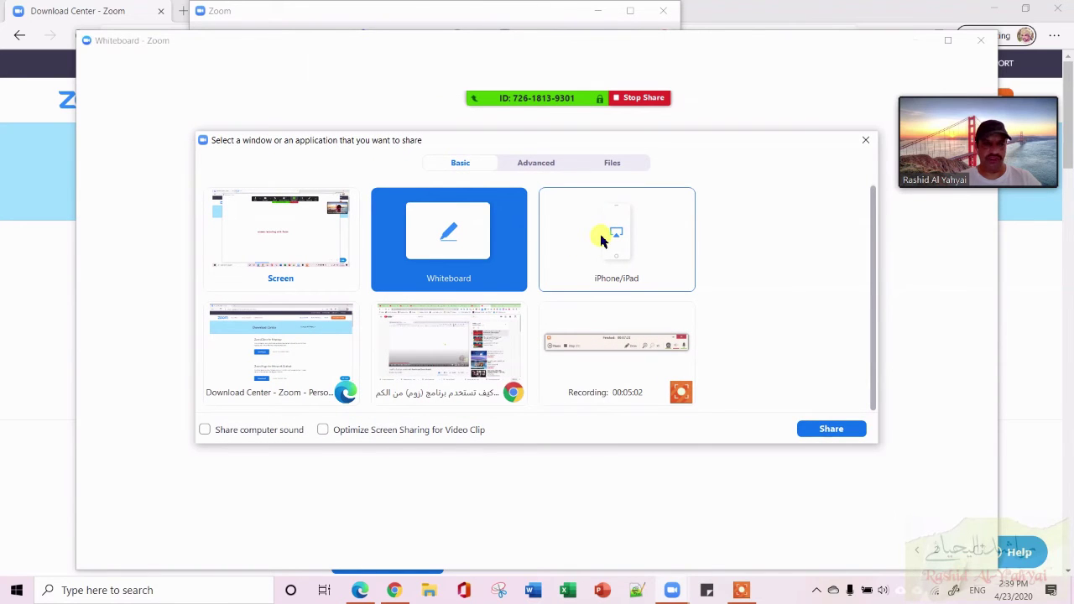
pyautogui.click(615, 253)
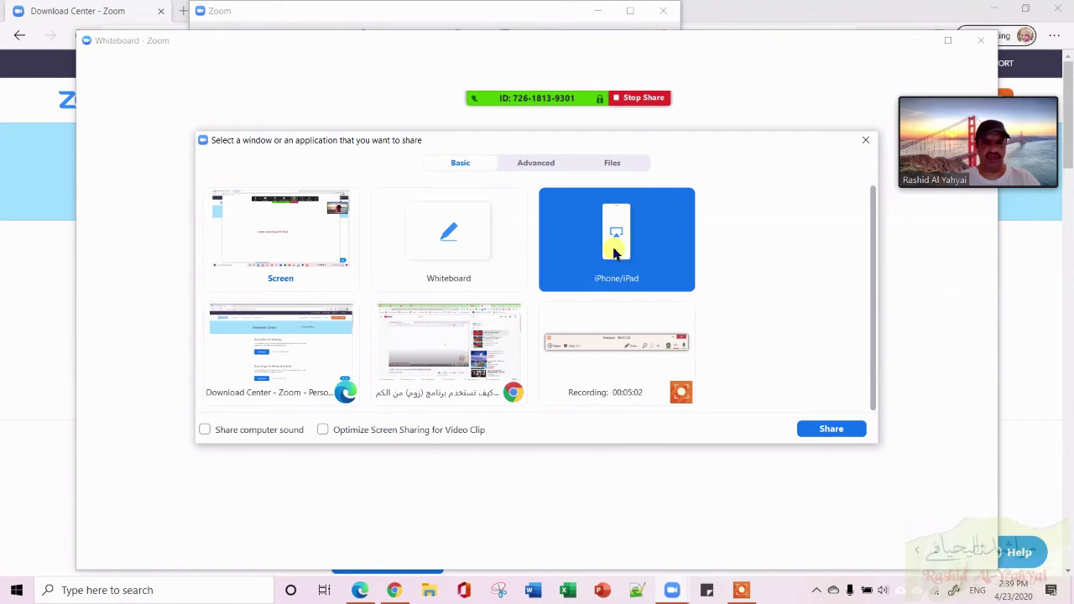
pyautogui.doubleClick(615, 254)
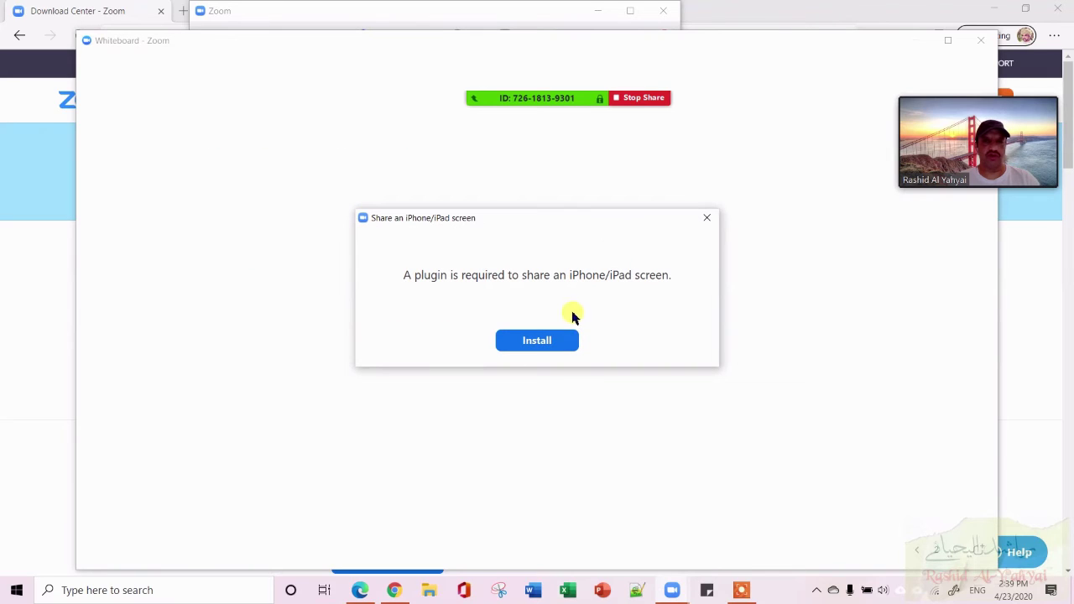
pyautogui.click(546, 342)
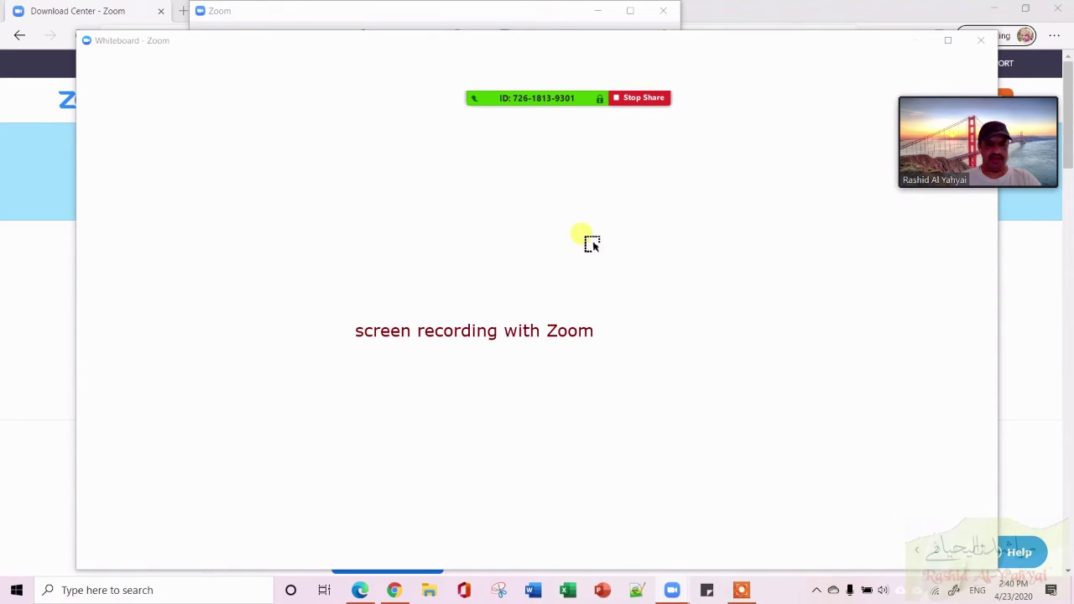
# Start a new share of the iPhone/iPad screen to get the screen mirroring instructions.
pyautogui.click(643, 73)
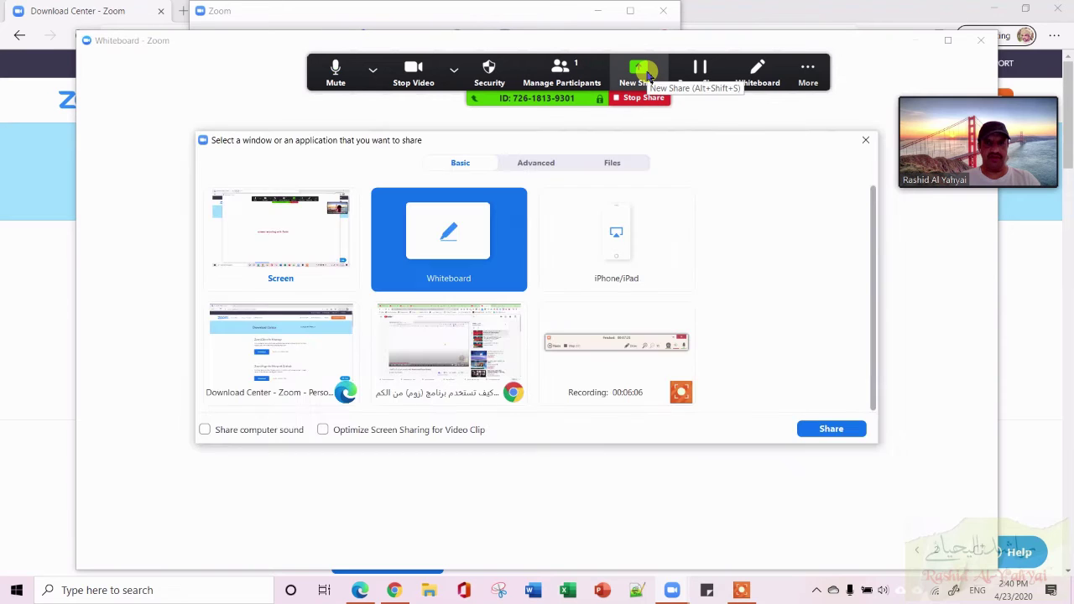
pyautogui.click(610, 265)
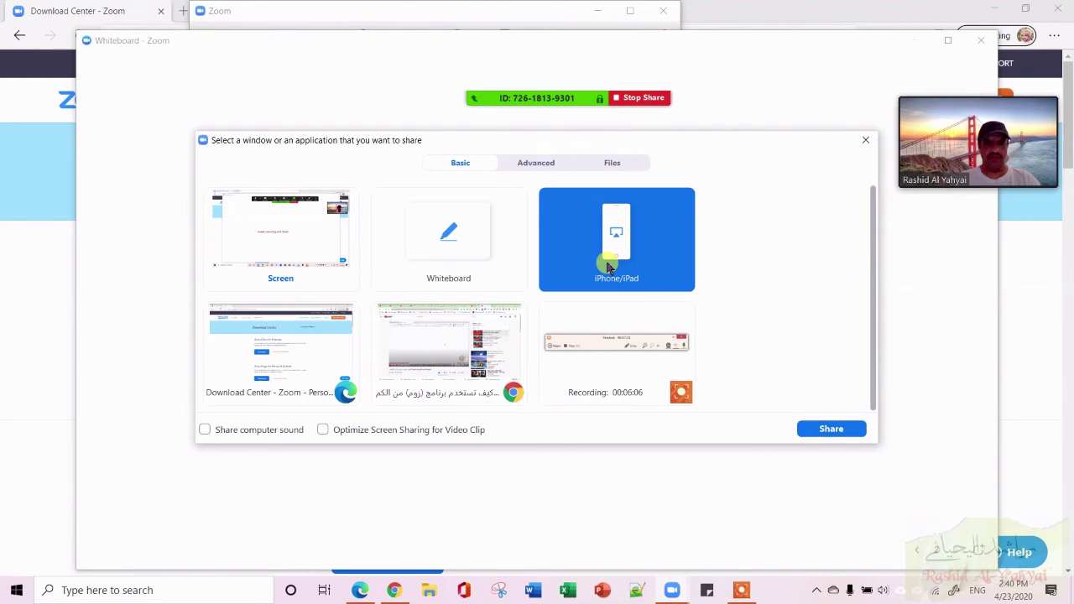
pyautogui.doubleClick(610, 265)
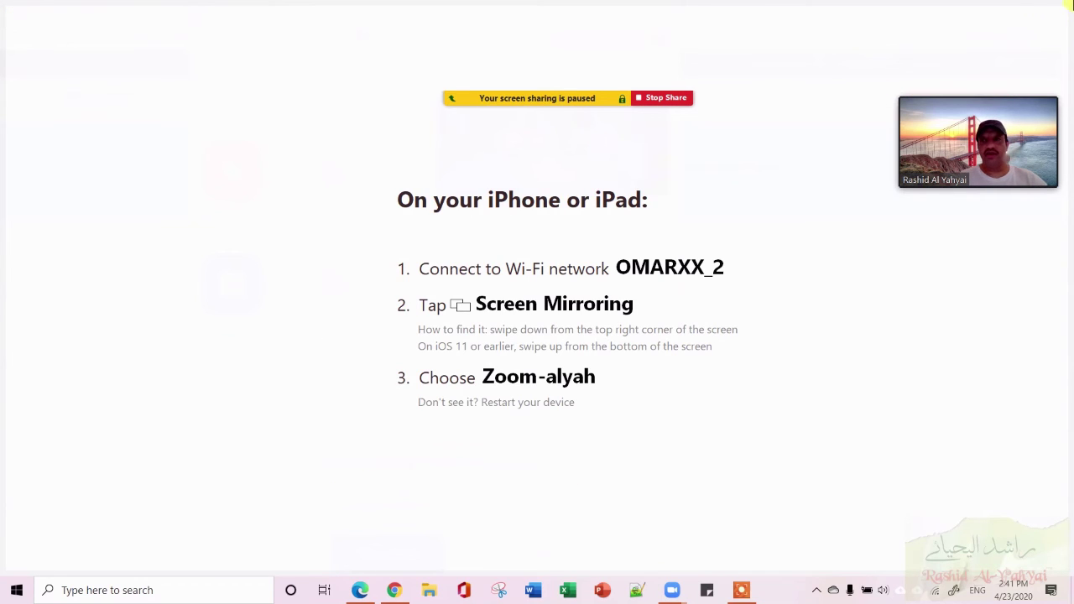
# Share the Chrome window with the YouTube video instead, and play the video briefly before pausing it.
pyautogui.moveTo(588, 102)
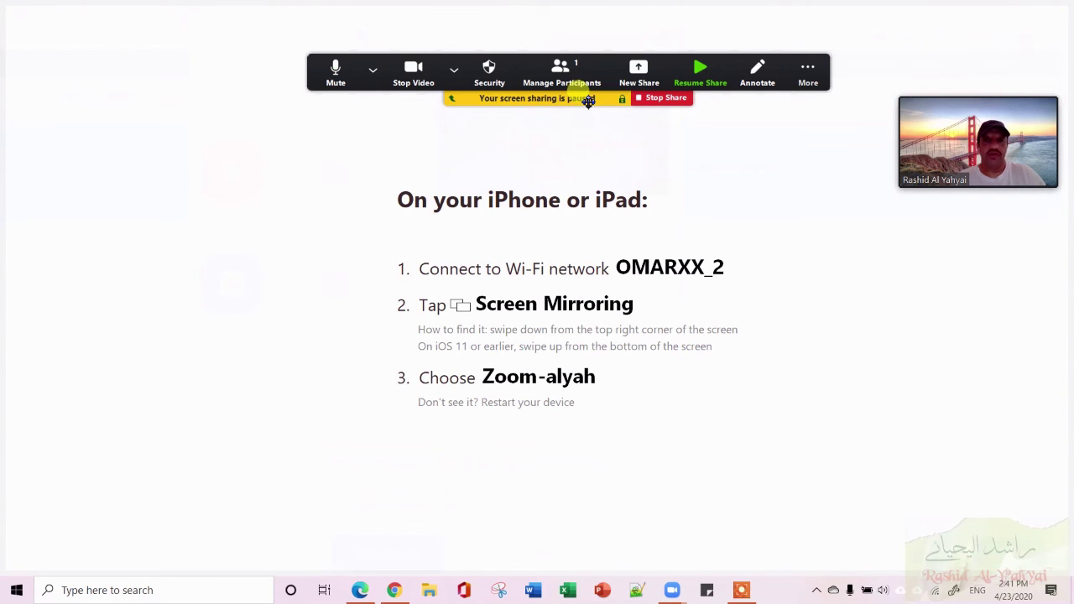
pyautogui.click(638, 71)
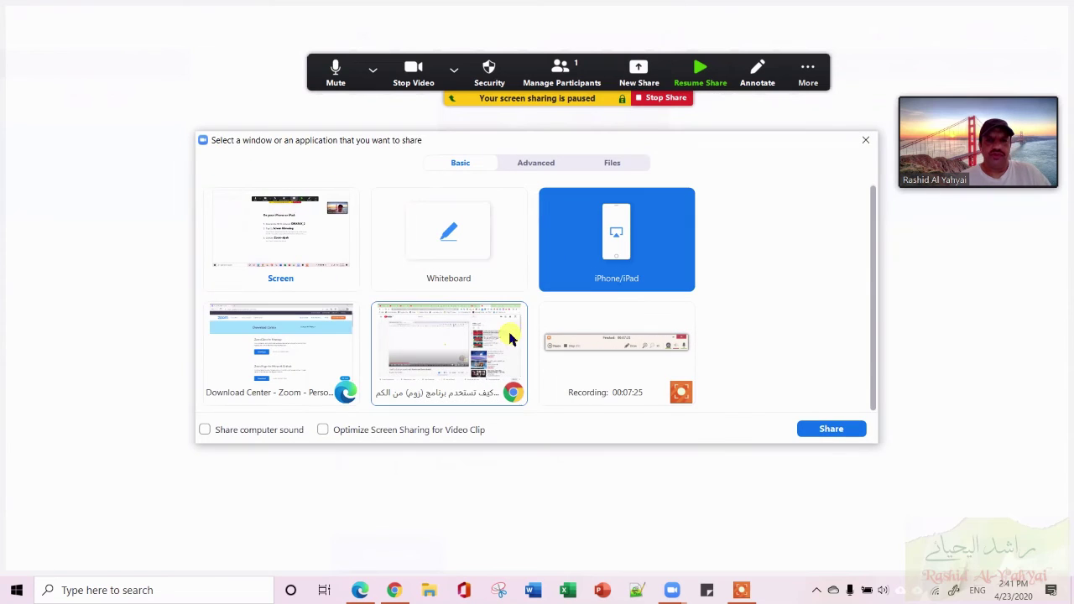
pyautogui.doubleClick(428, 372)
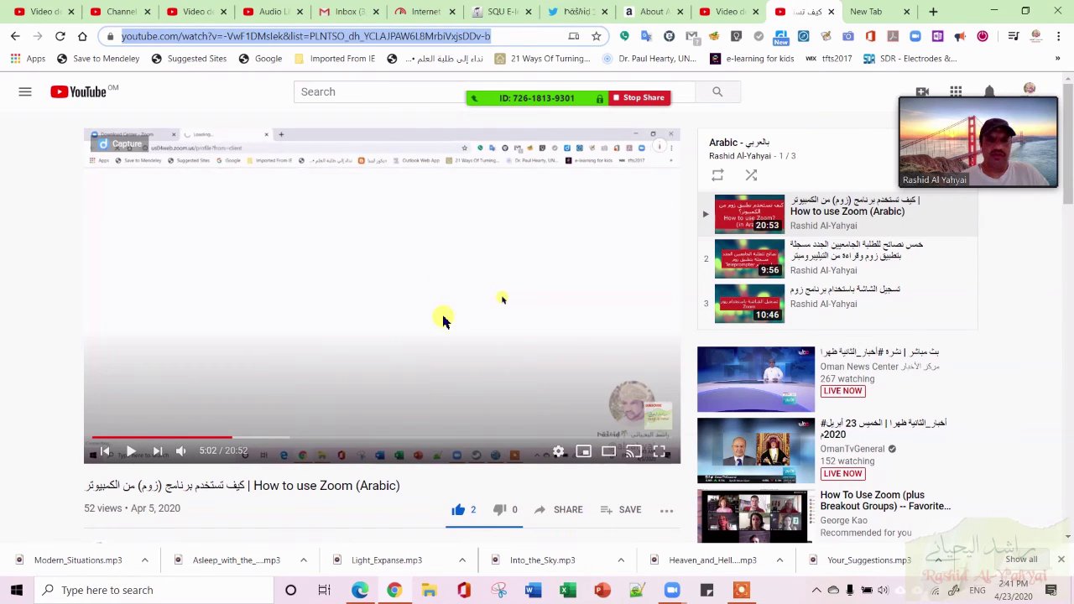
pyautogui.click(133, 451)
pyautogui.click(133, 452)
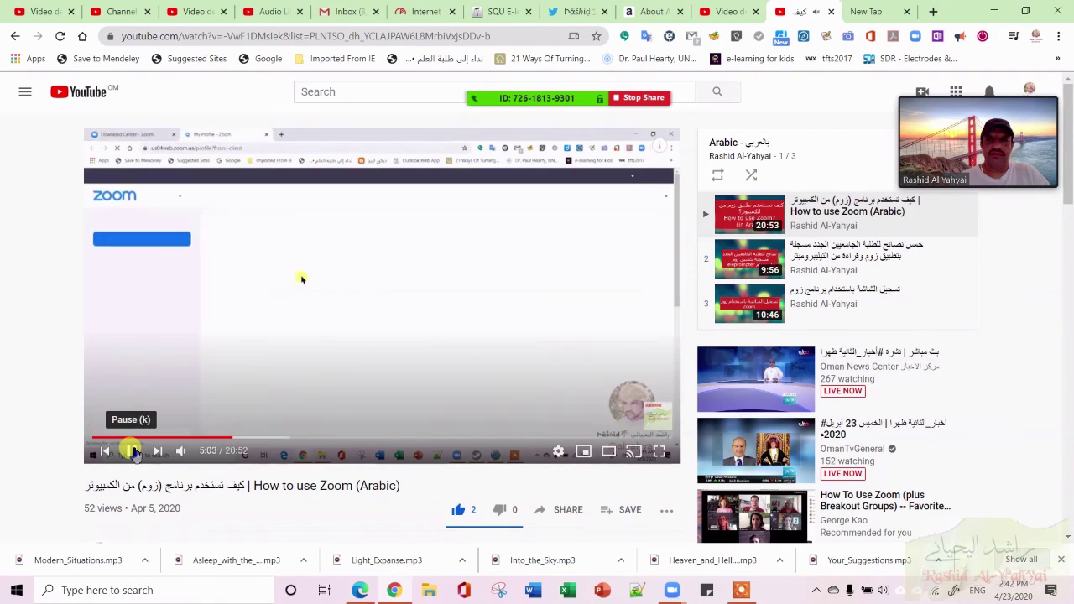
pyautogui.click(133, 452)
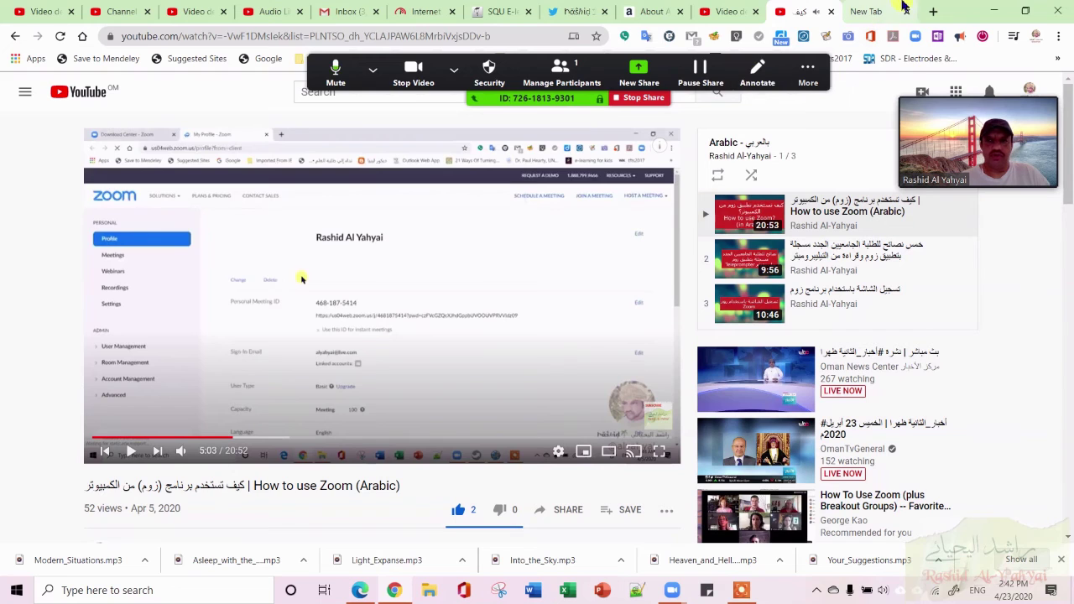
# Minimise the shared Chrome window, resume the paused share, and end sharing by closing that window.
pyautogui.click(993, 11)
pyautogui.moveTo(513, 80)
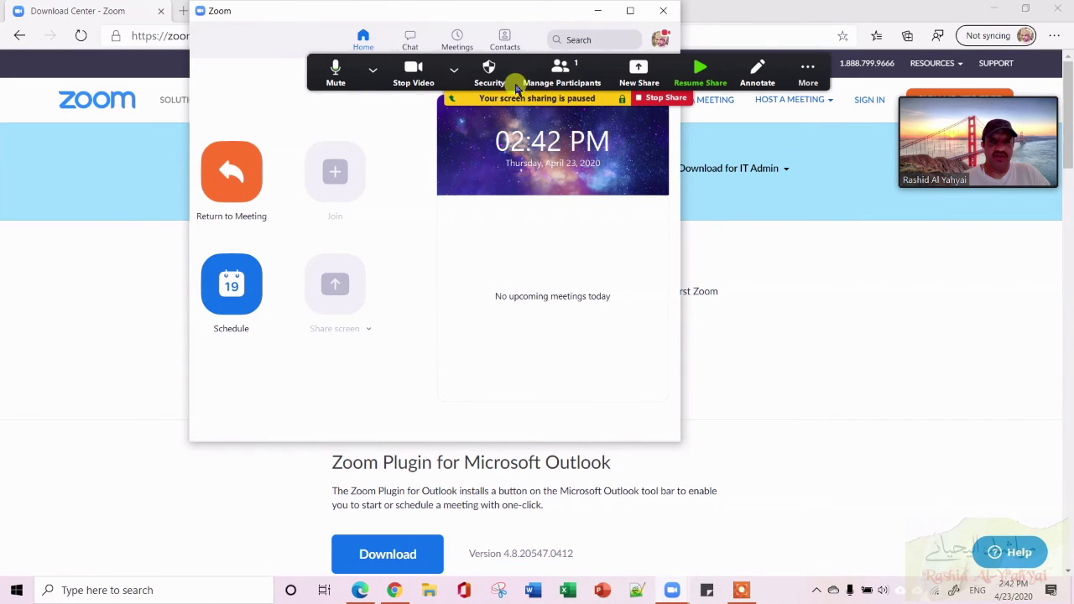
pyautogui.click(700, 71)
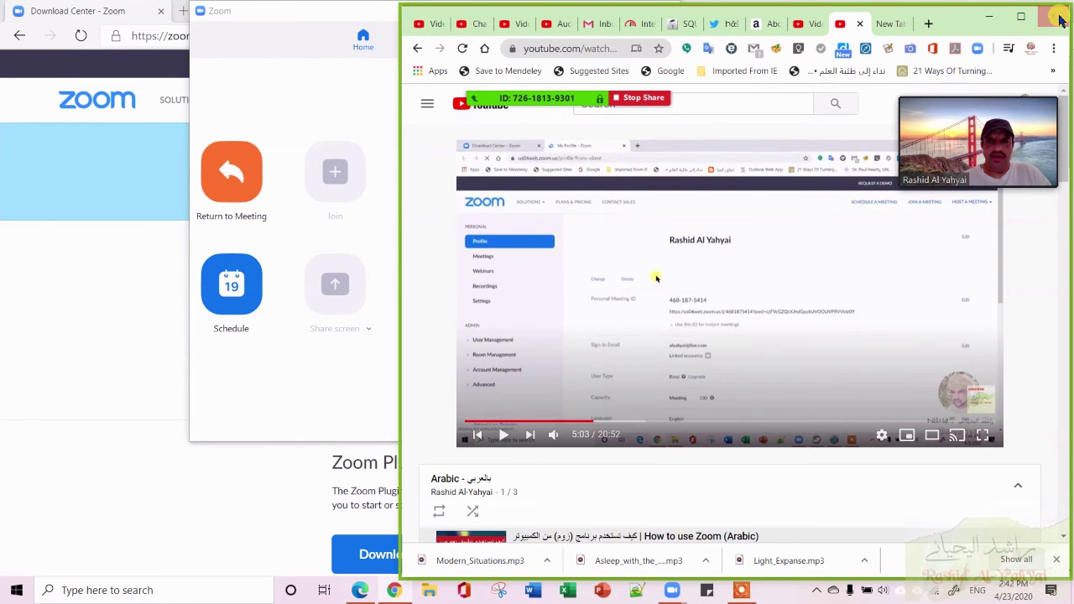
pyautogui.click(1060, 20)
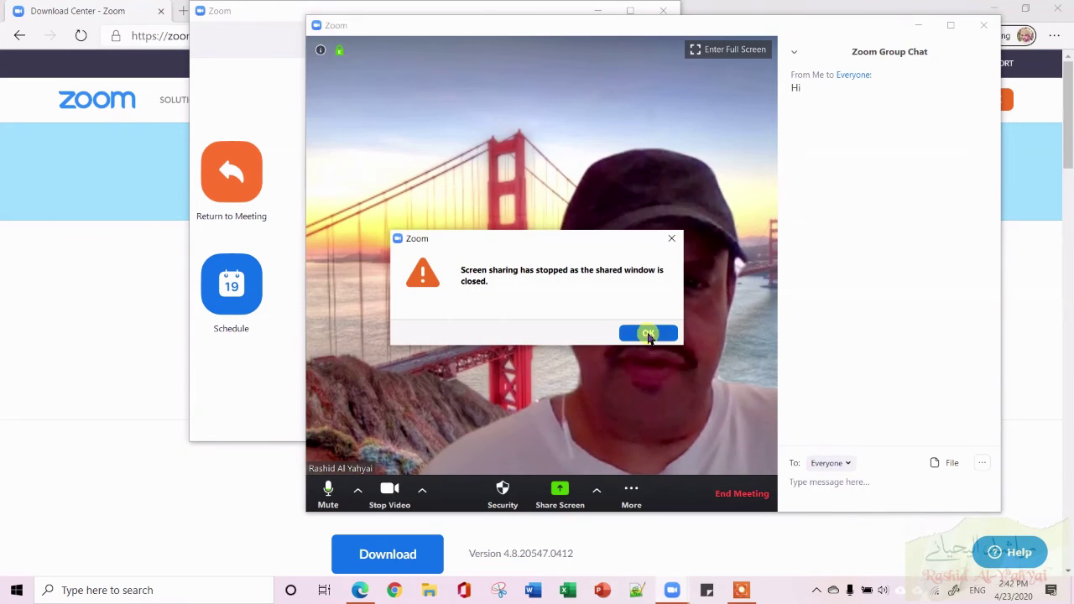
pyautogui.click(648, 334)
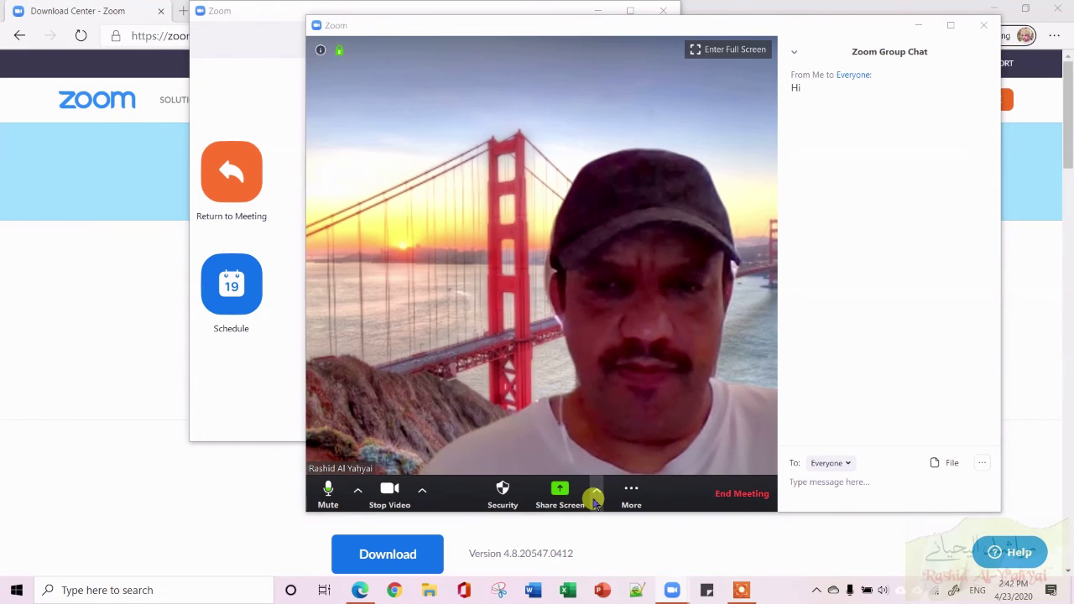
# Review the Advanced and Files sources available for screen sharing, and close the selection without sharing.
pyautogui.click(595, 497)
pyautogui.click(560, 491)
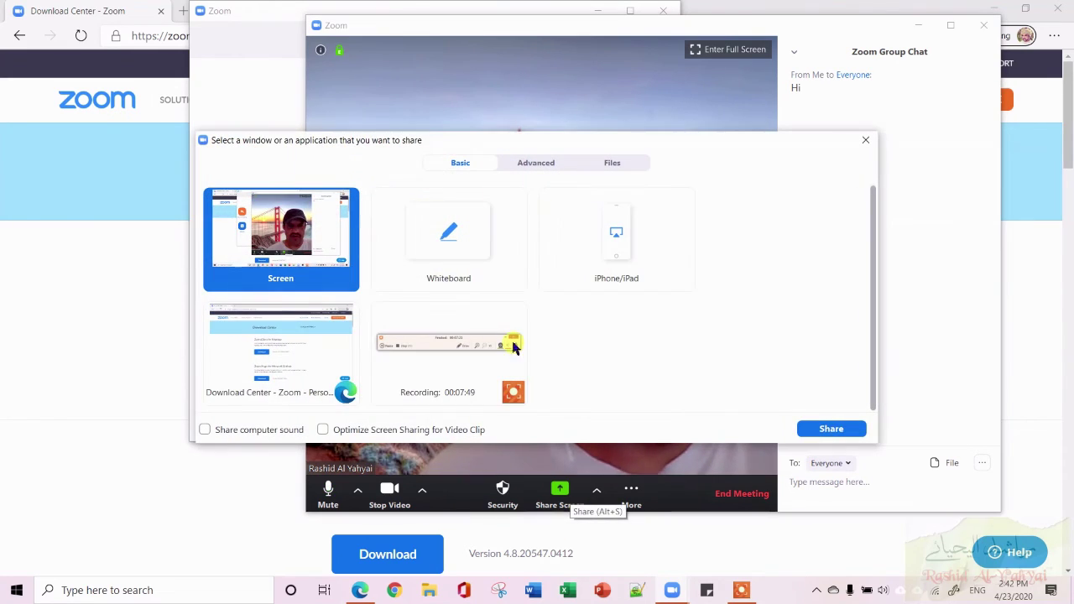
pyautogui.click(541, 165)
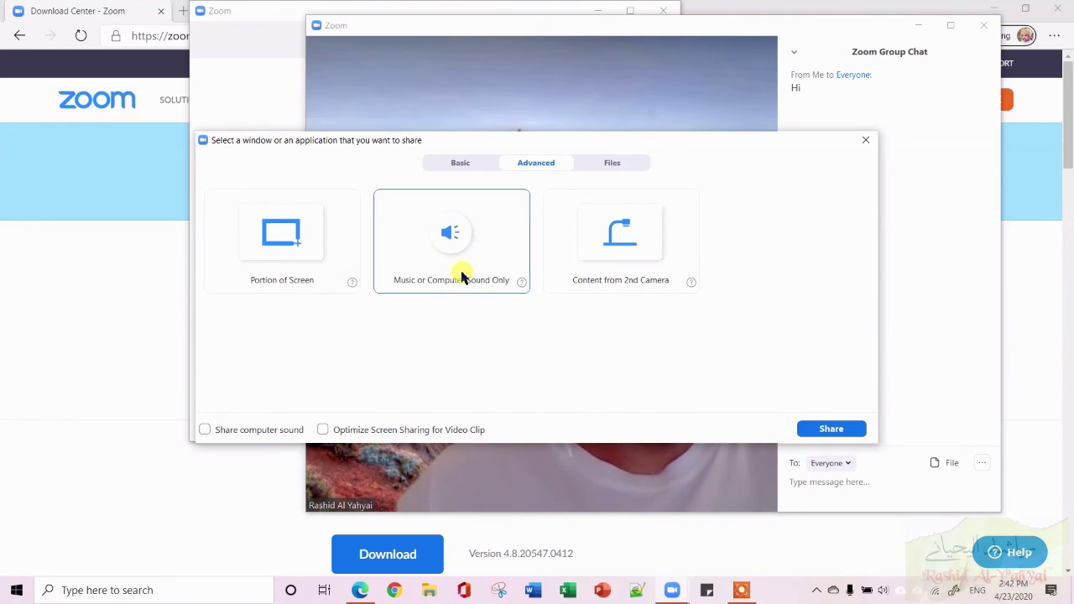
pyautogui.click(614, 165)
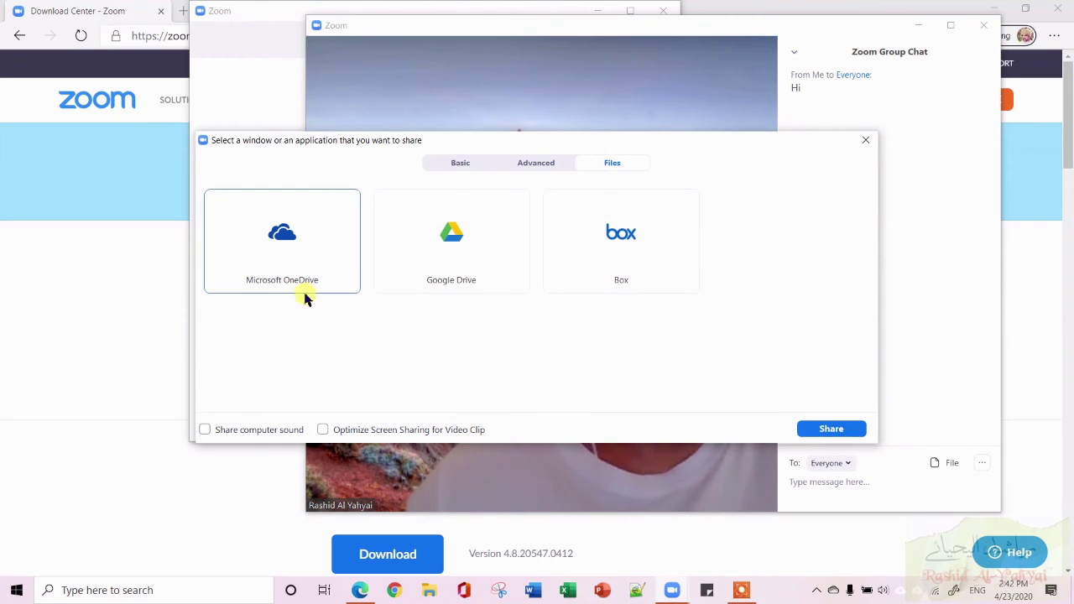
pyautogui.click(537, 167)
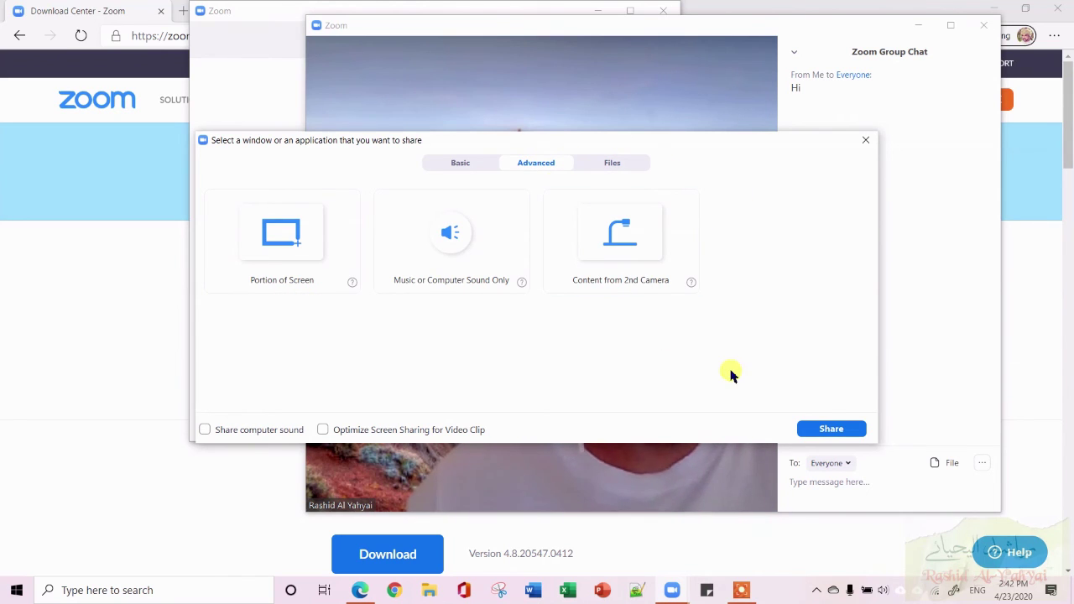
pyautogui.click(863, 144)
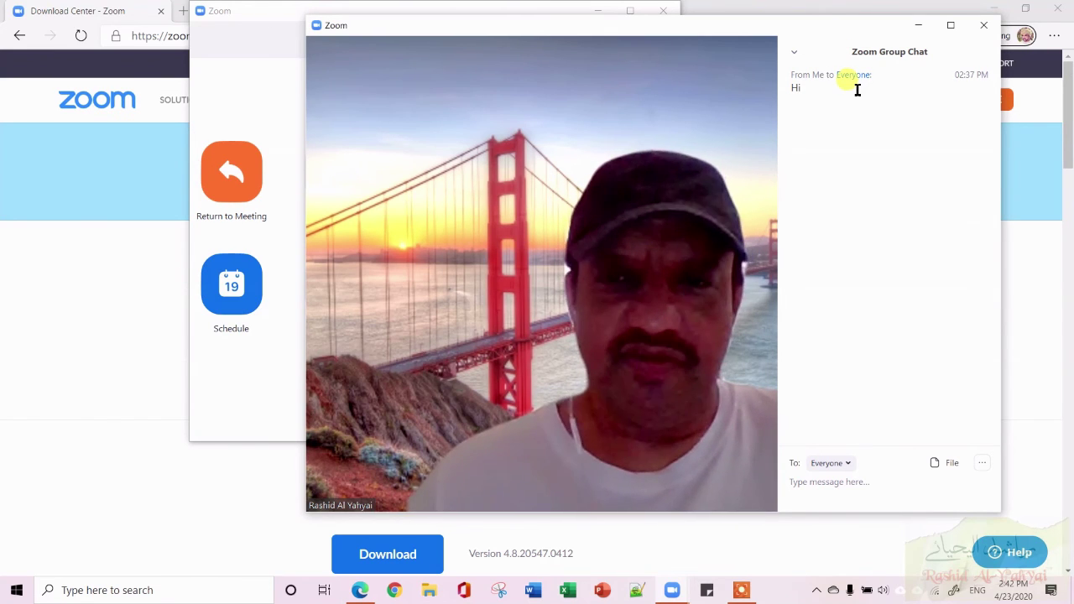
# Record the meeting on this computer for a few seconds, stop the recording, and end the meeting for all.
pyautogui.moveTo(757, 81)
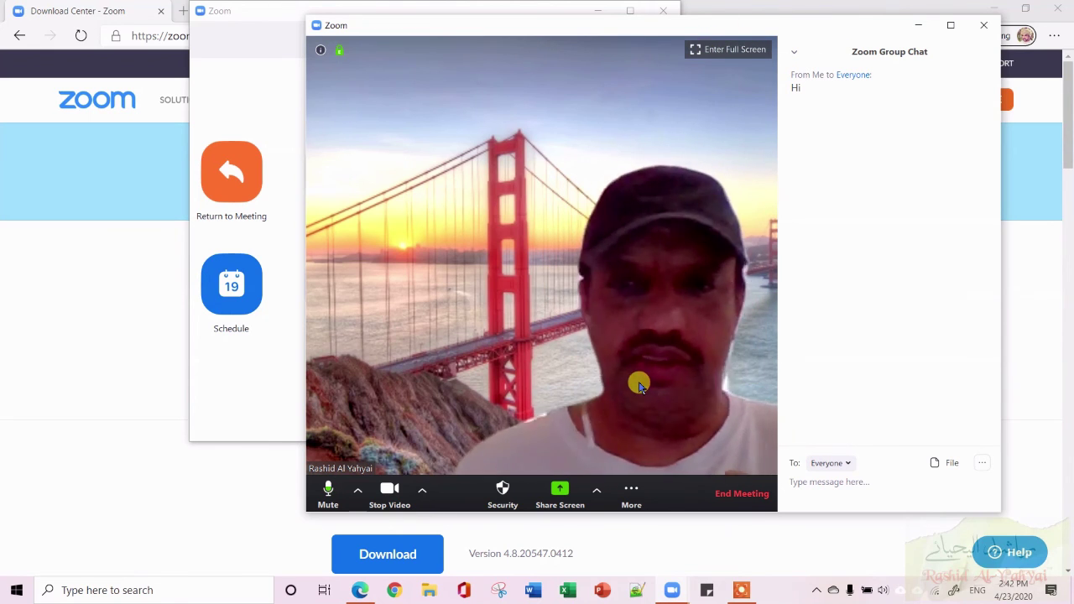
pyautogui.click(631, 494)
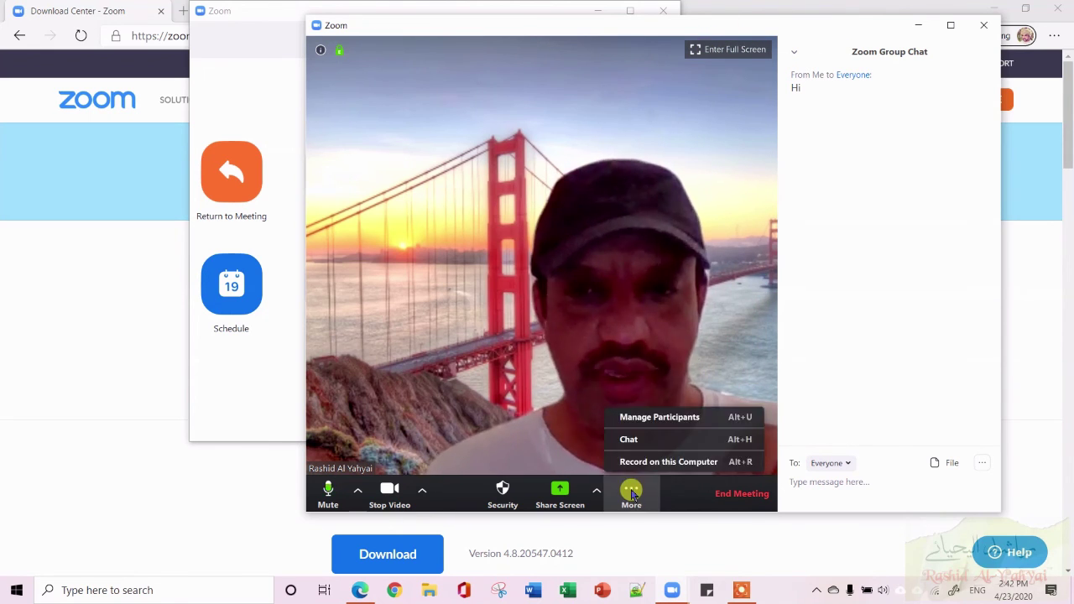
pyautogui.click(675, 462)
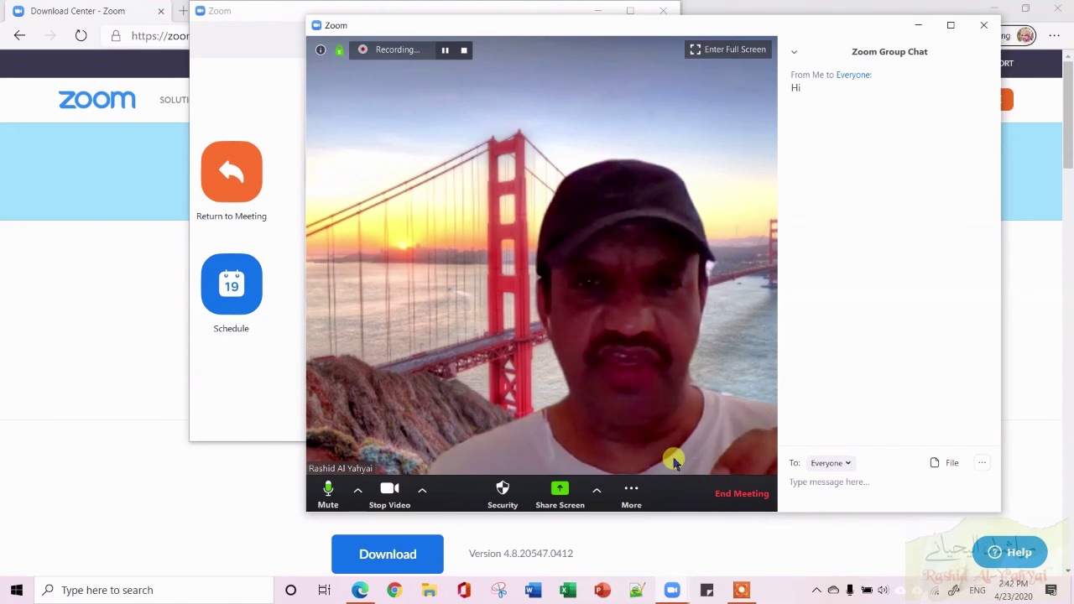
pyautogui.click(464, 50)
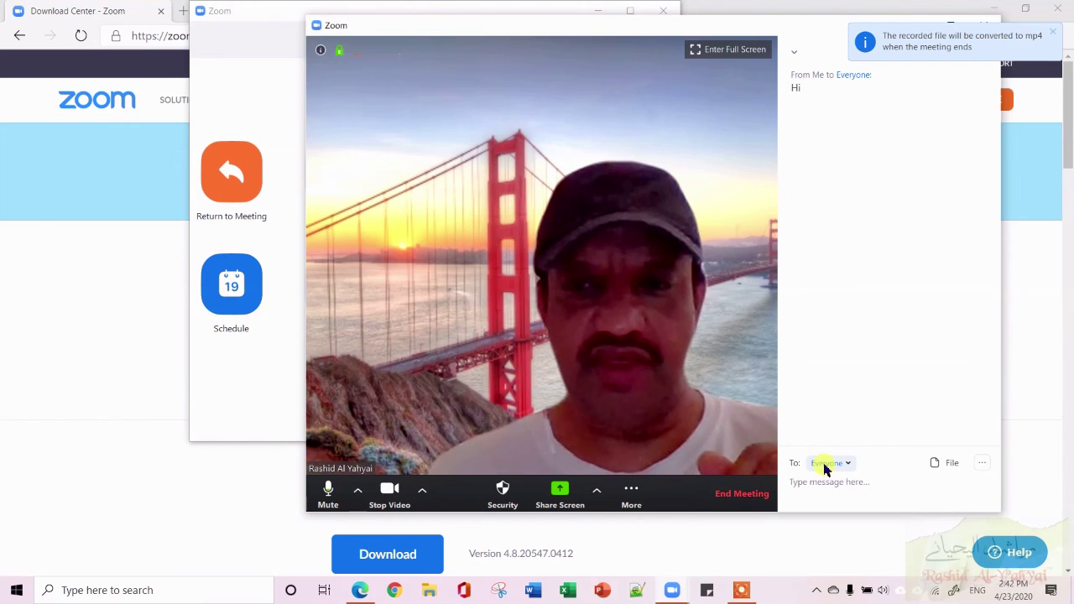
pyautogui.click(732, 499)
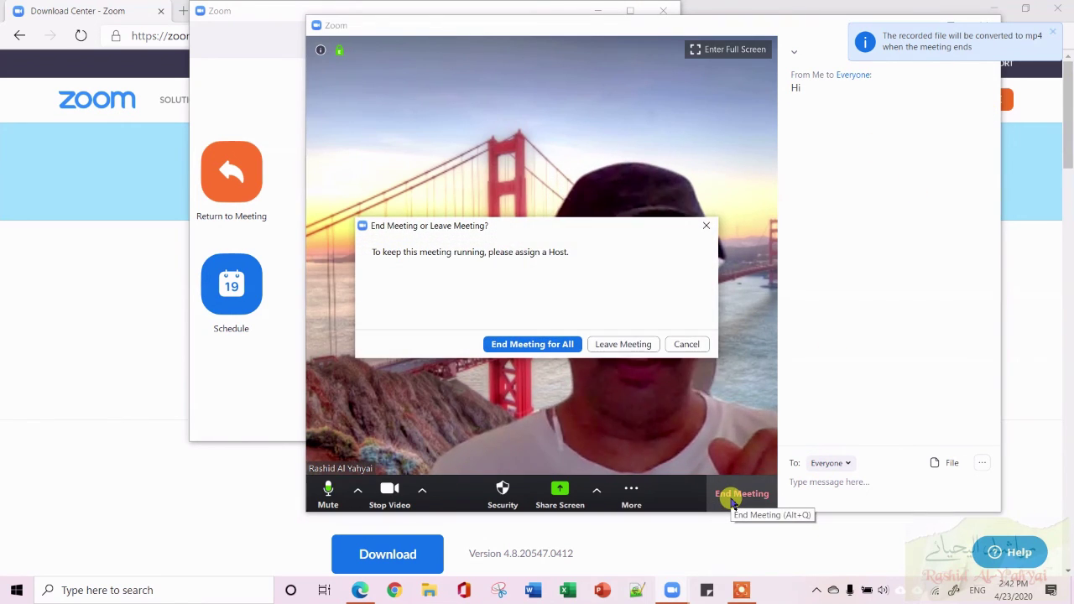
pyautogui.click(538, 346)
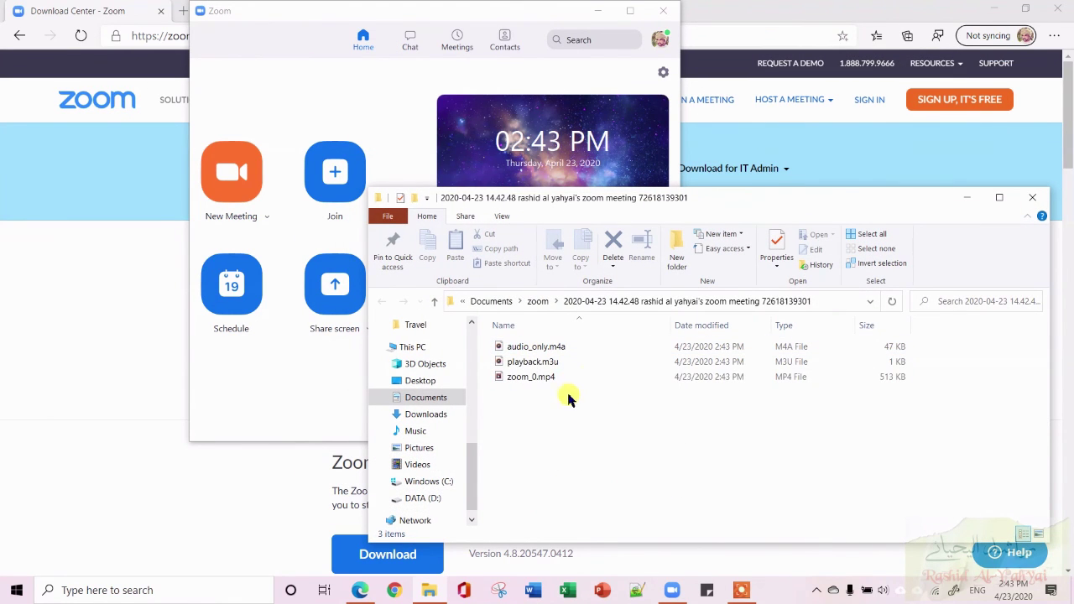
# Open the zoom_0.mp4 meeting recording and select the audio_only.m4a file in the recording folder.
pyautogui.click(566, 383)
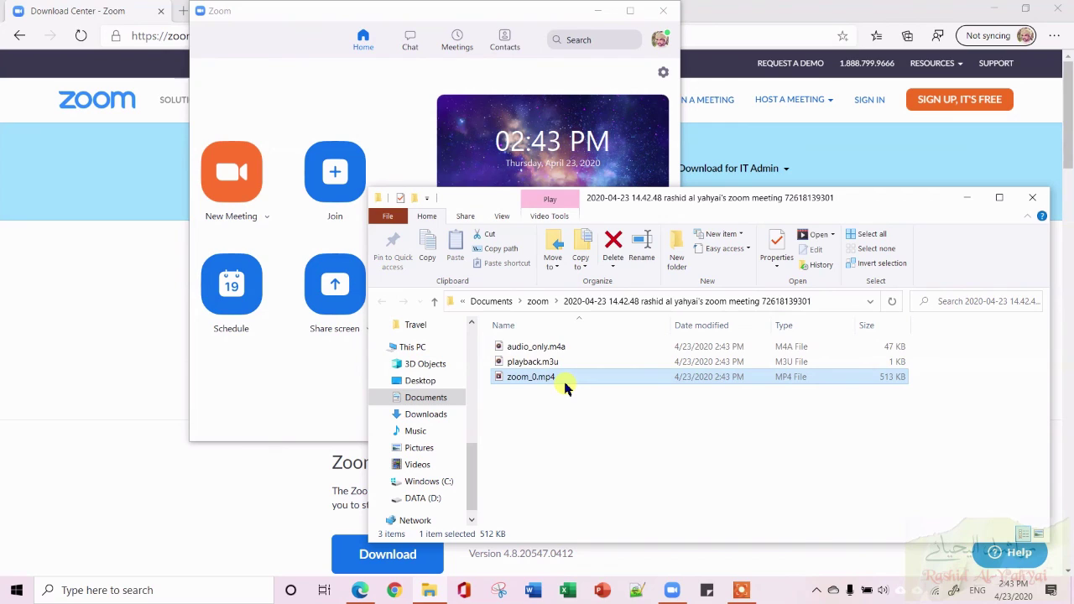
pyautogui.doubleClick(539, 379)
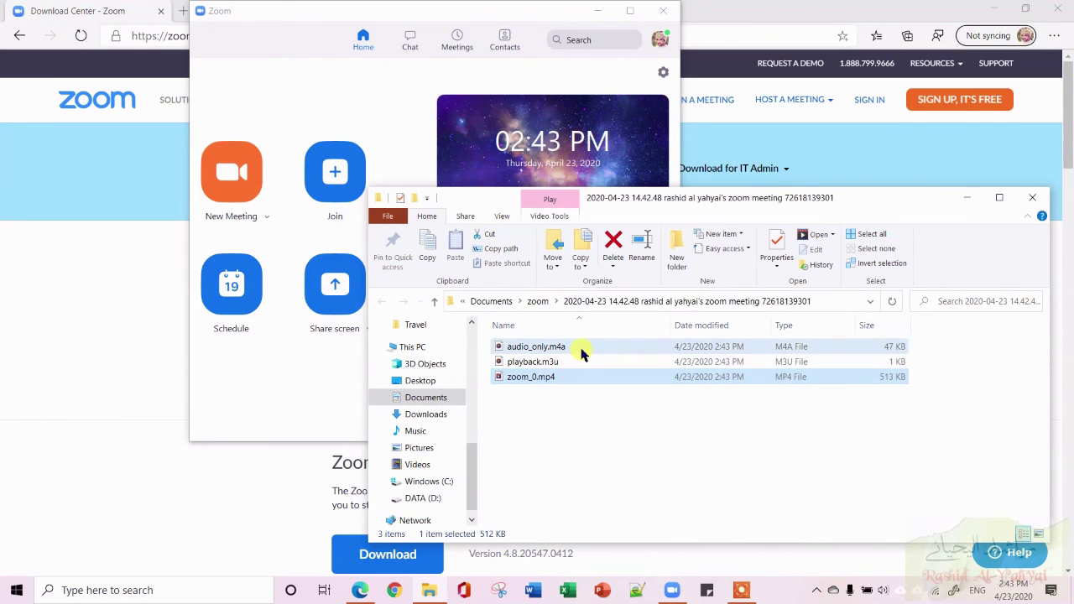
pyautogui.click(579, 349)
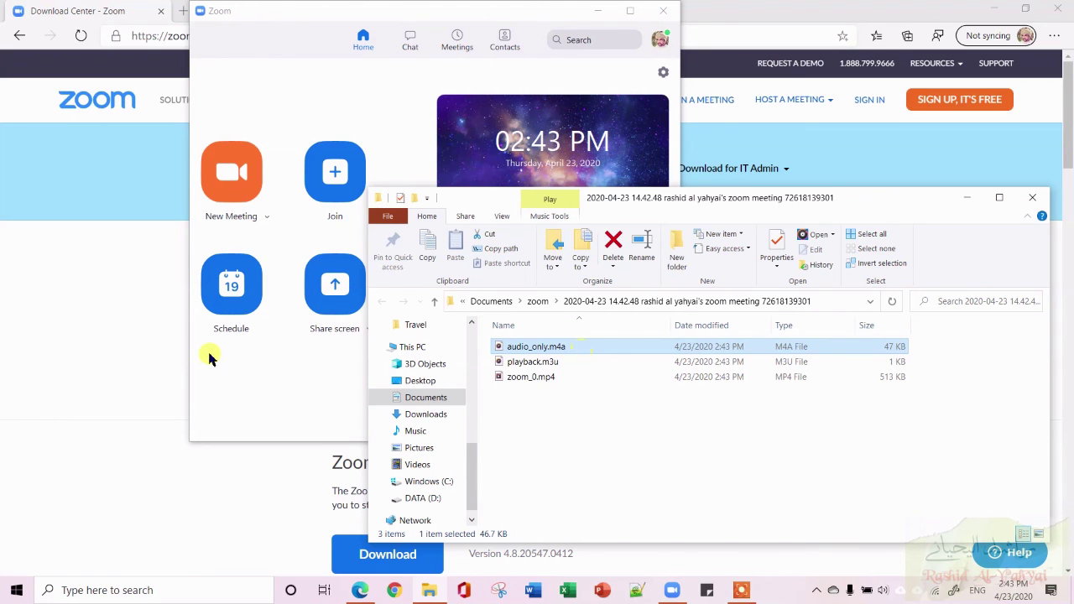
# Return to the Zoom home window and check the sound option for Share screen.
pyautogui.click(256, 379)
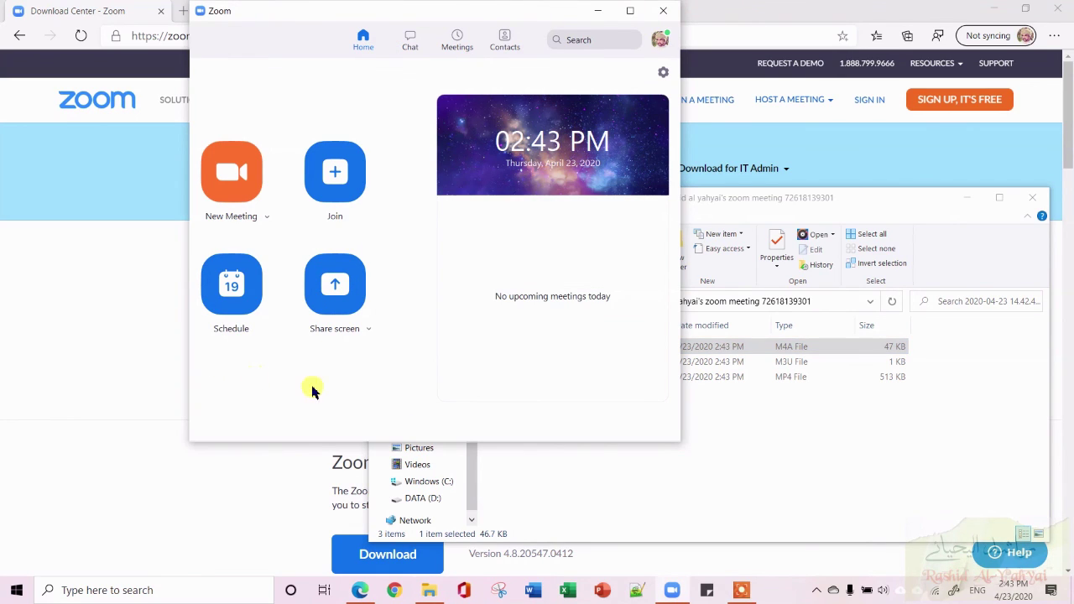
pyautogui.click(371, 328)
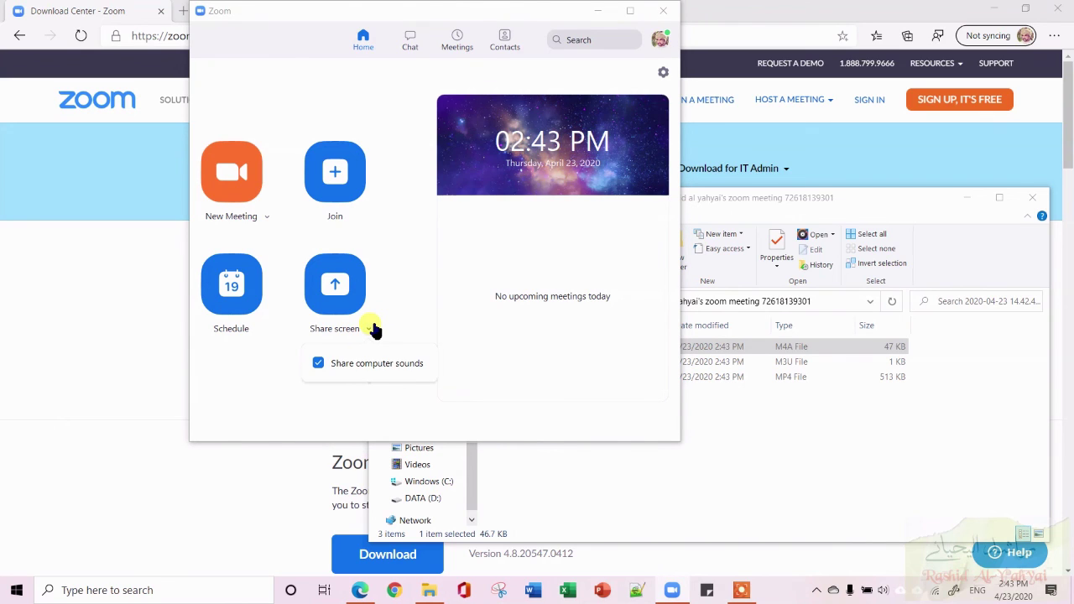
# Switch to the screen recorder's controls and turn on its webcam view.
pyautogui.click(744, 591)
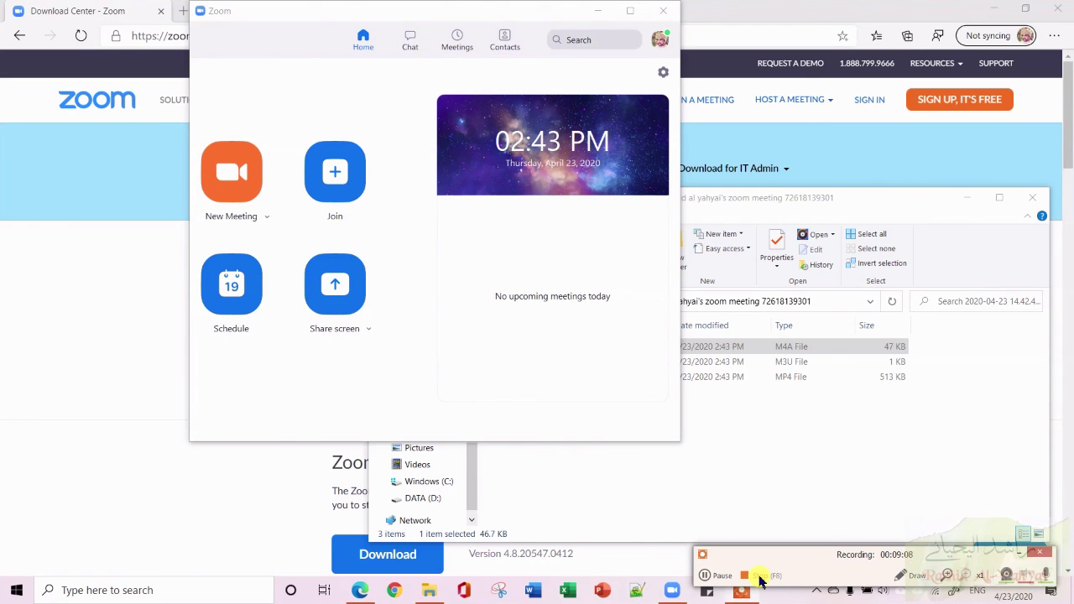
pyautogui.click(1006, 581)
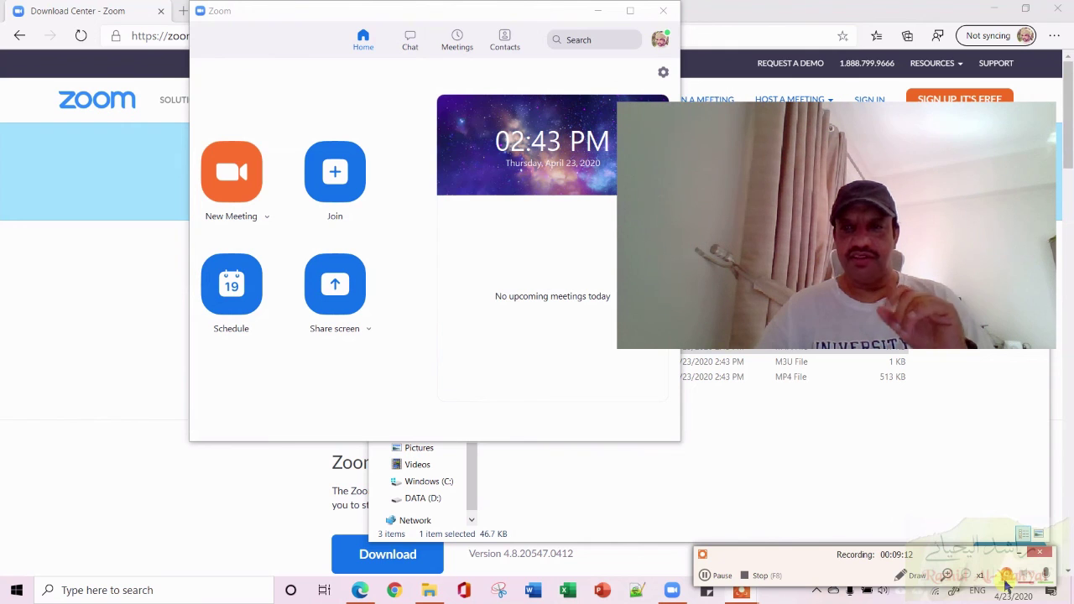